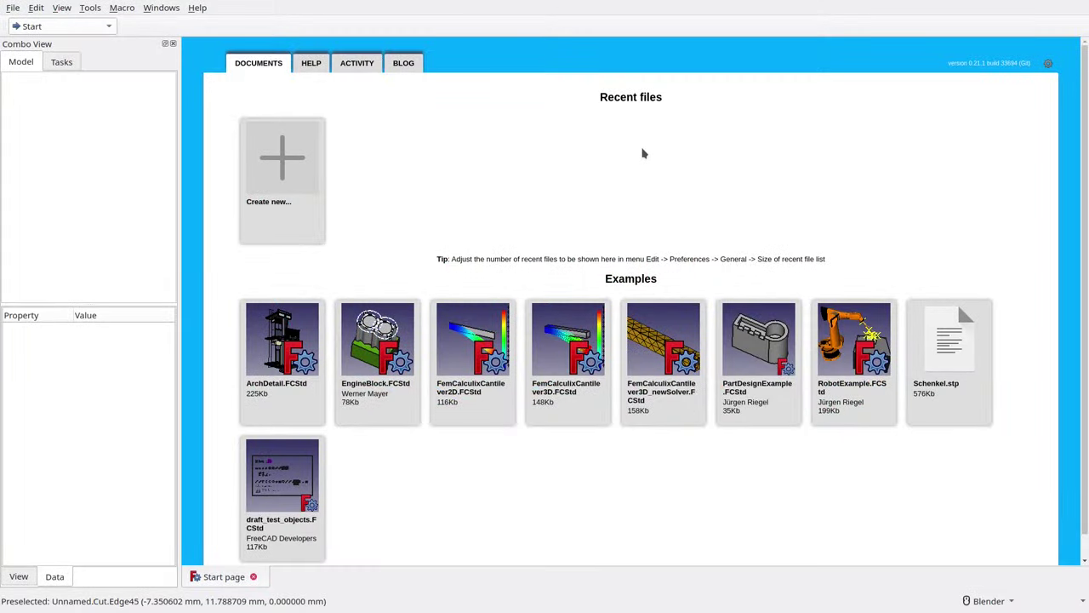
- Create a new document and switch to the Part Design workbench
left_click(304, 168)
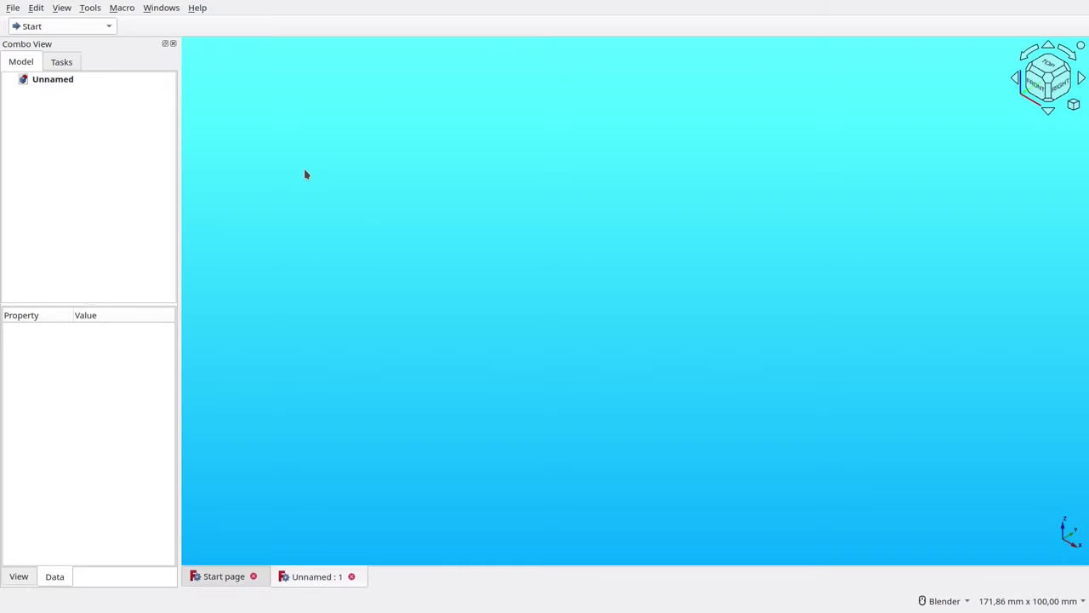
left_click(106, 27)
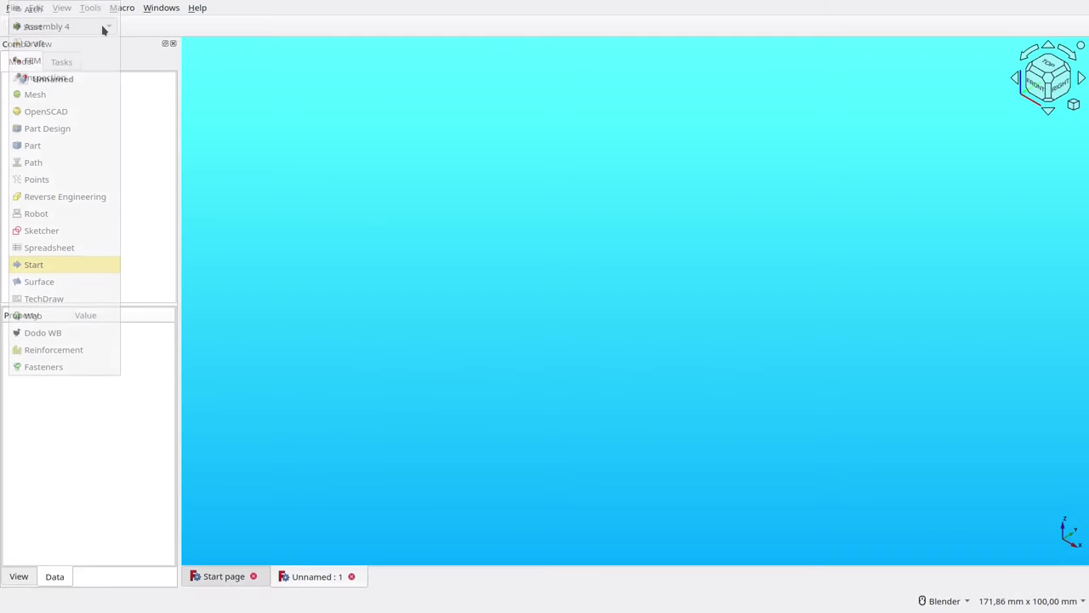
left_click(73, 127)
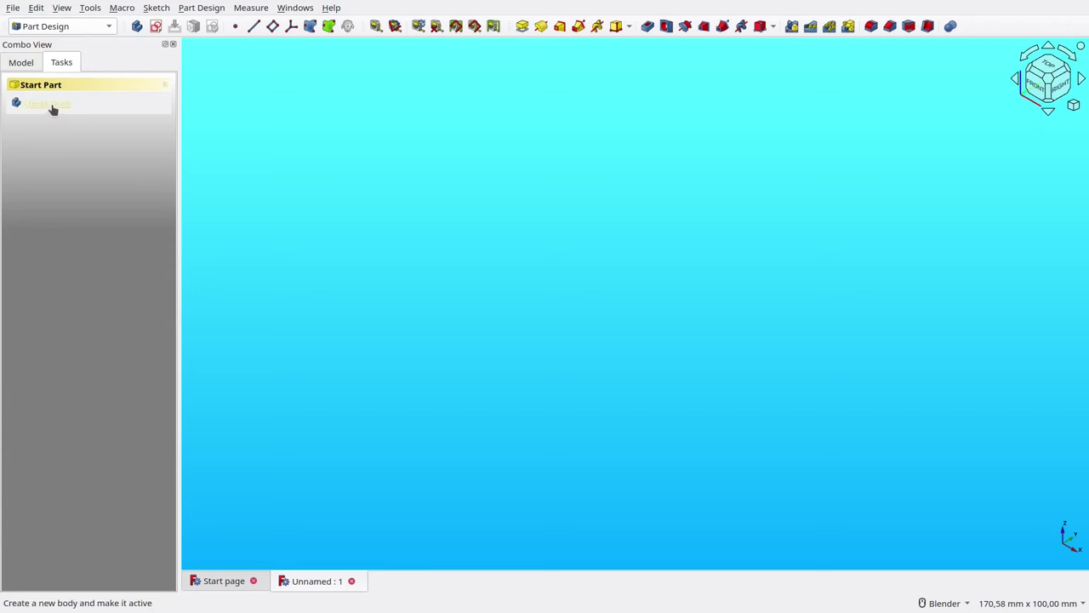
- Create a body and start a new sketch on its XY plane
left_click(51, 105)
left_click(52, 105)
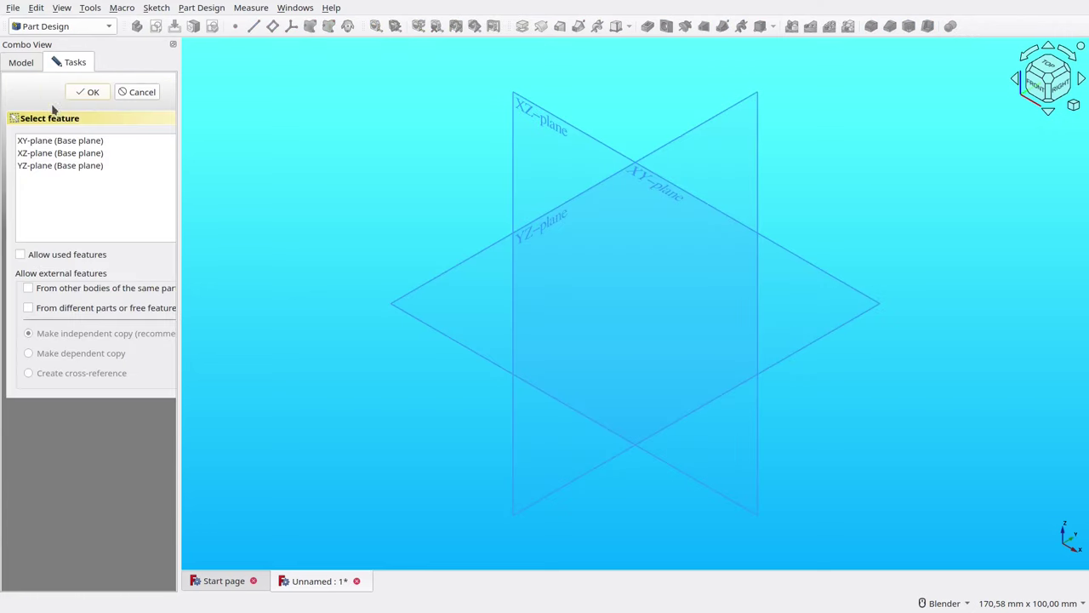
left_click(409, 290)
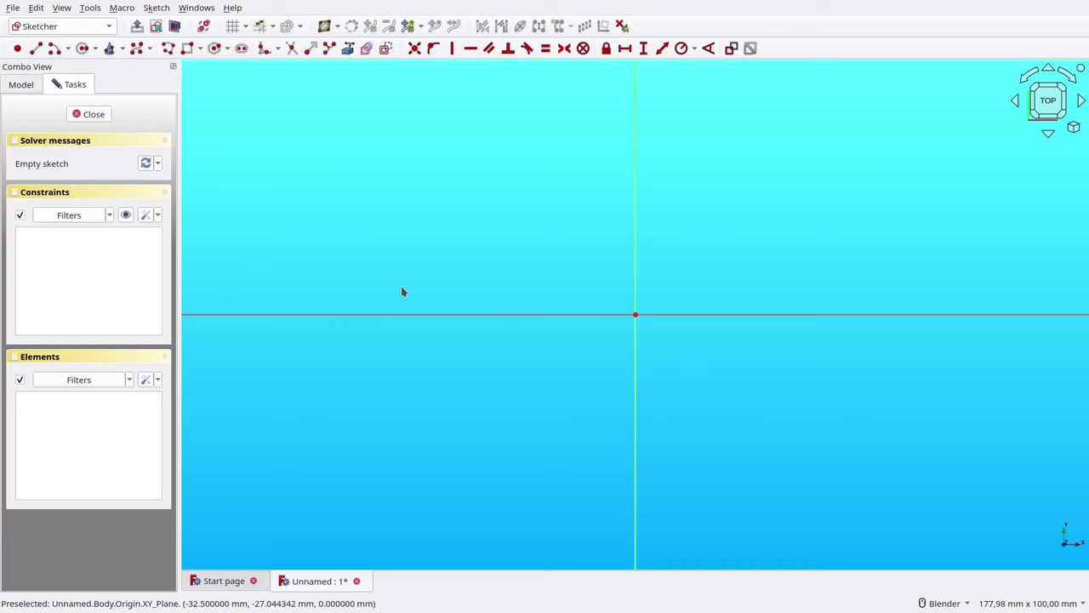
- Sketch a circle centred on the origin with a radius of about 35 mm
left_click(82, 47)
left_click(635, 315)
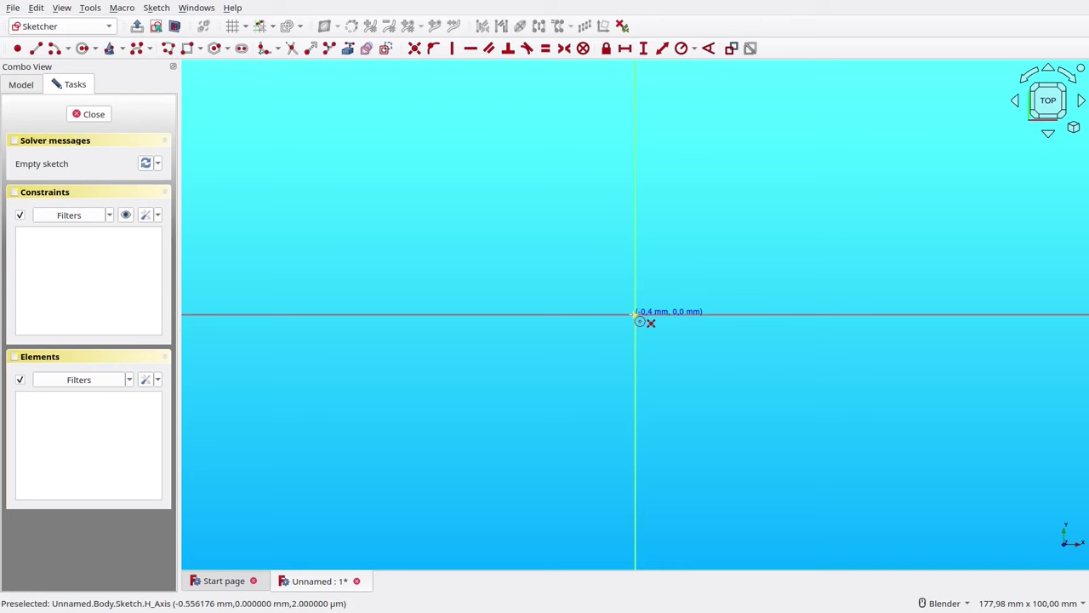
left_click(511, 193)
right_click(509, 189)
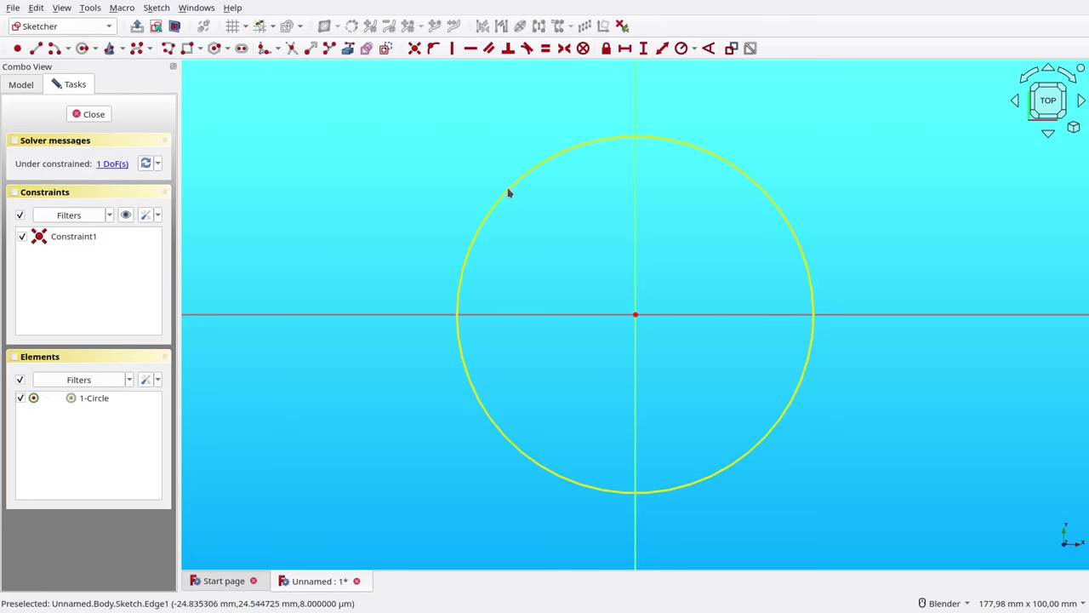
- Constrain the circle's radius to 30/2 mm and finish the sketch
left_click(509, 188)
type("kr")
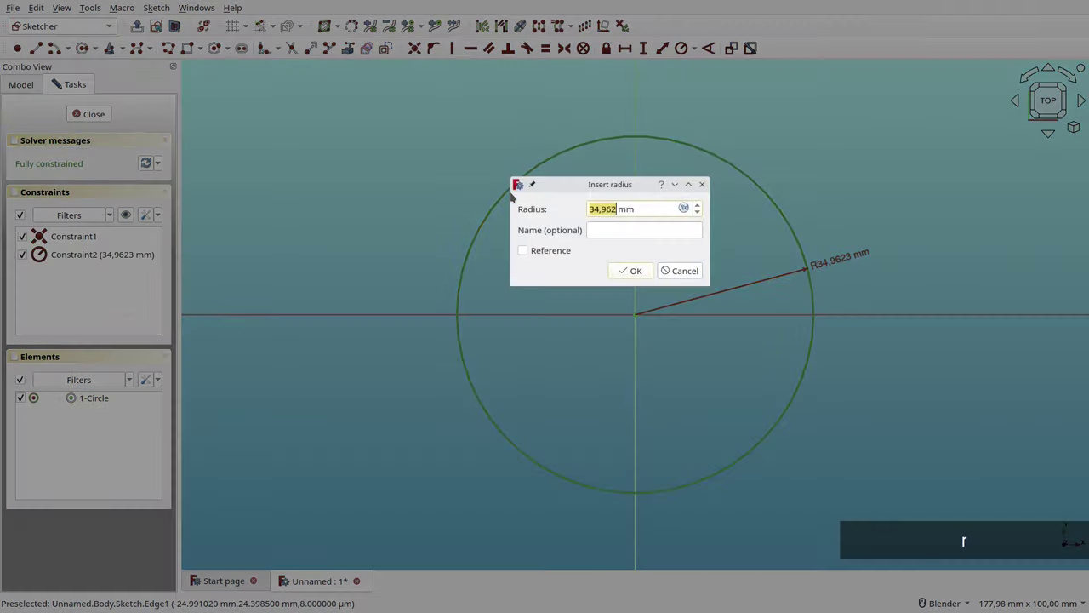
type("30/2")
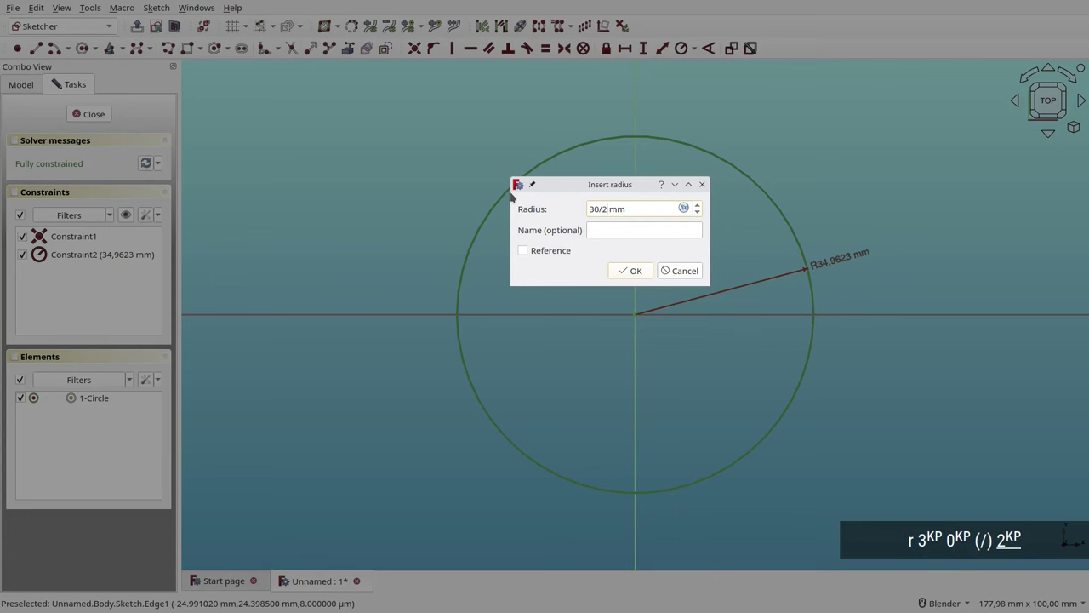
key("Return")
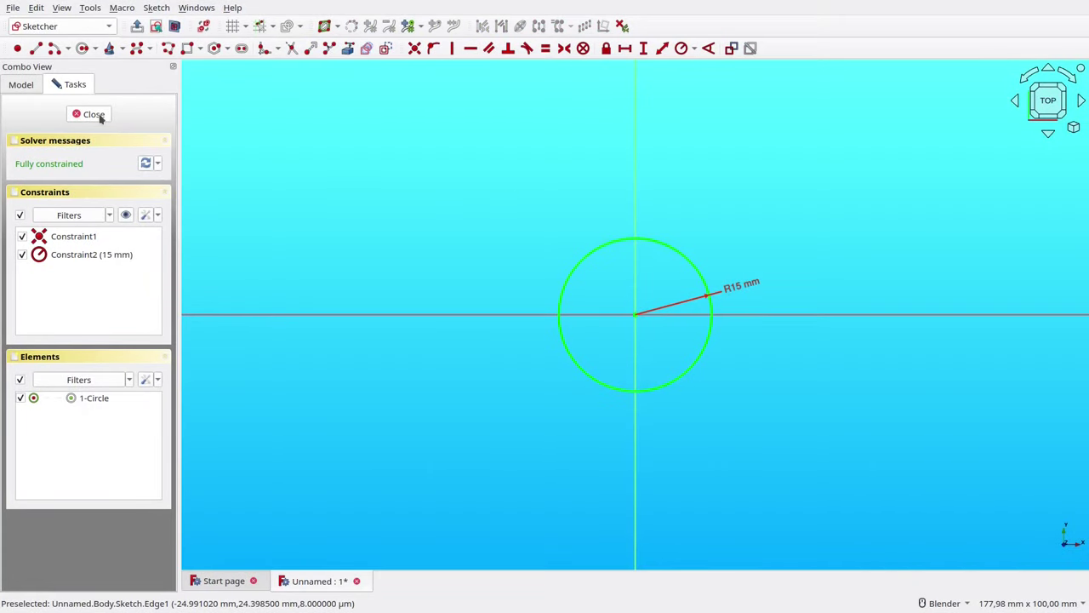
left_click(97, 114)
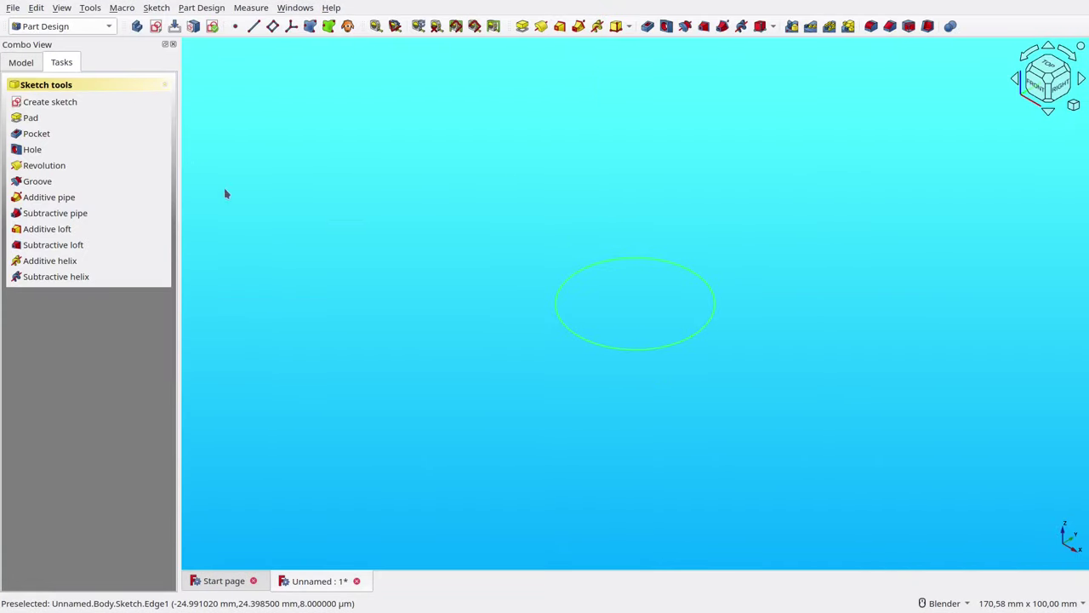
- Pad the circle sketch 5 mm in the reversed direction to form a disc
left_click(25, 63)
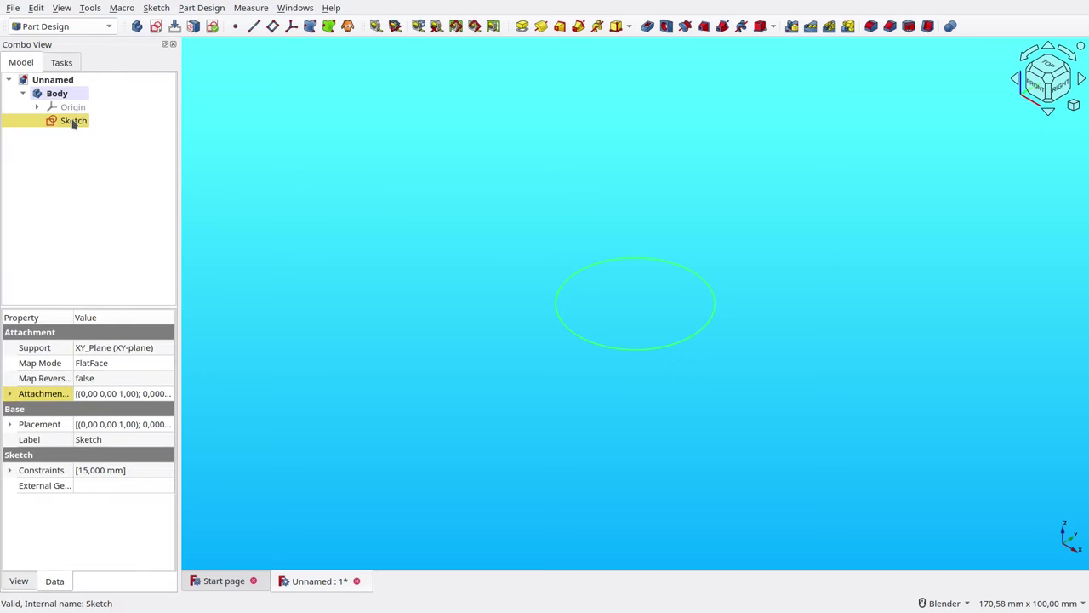
left_click(522, 27)
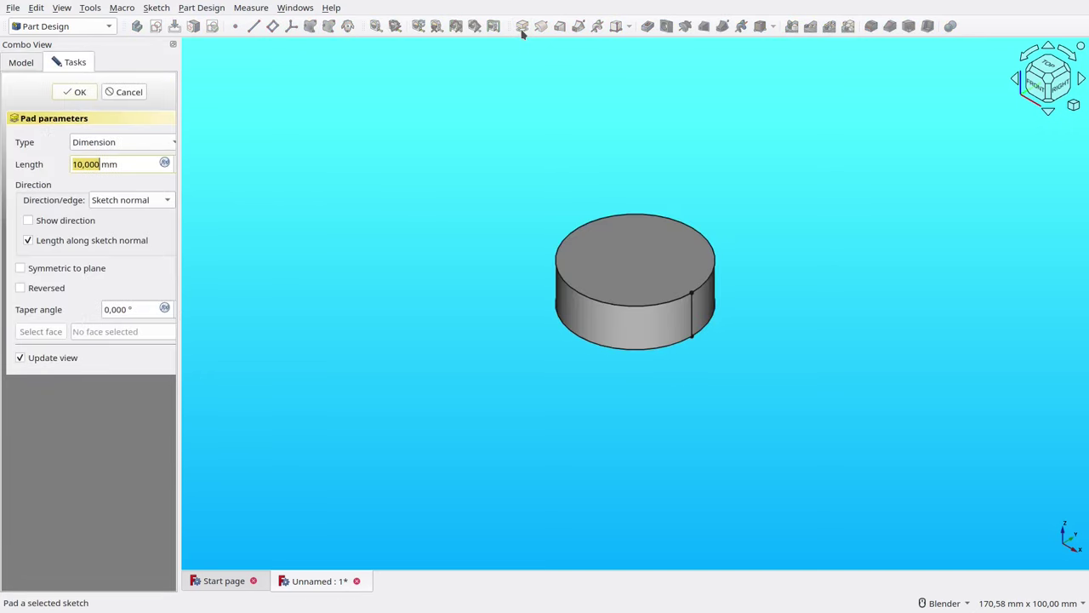
type("5")
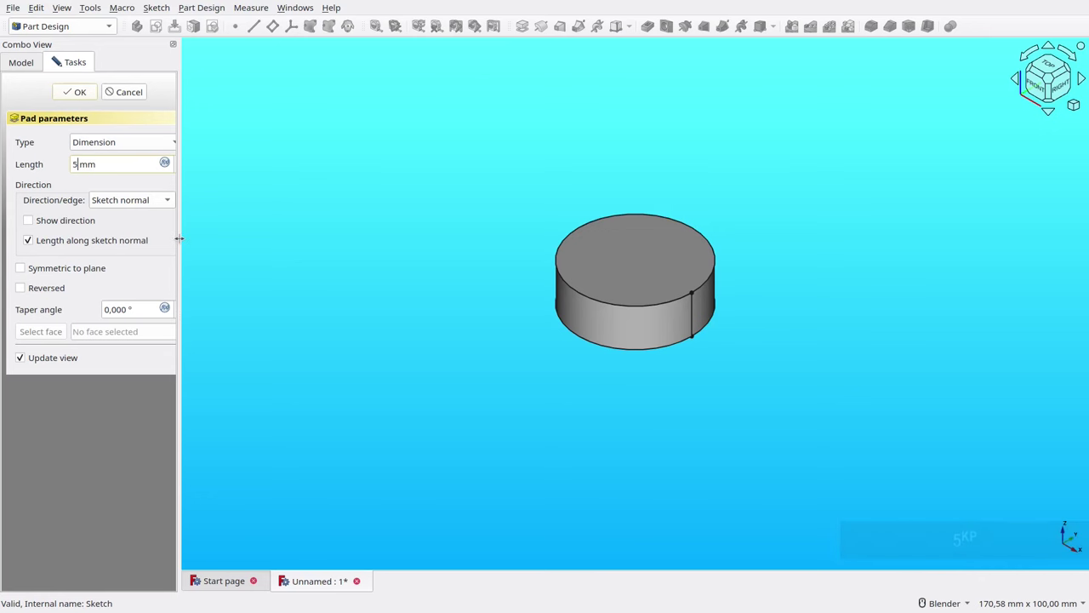
left_click_drag(178, 240, 232, 246)
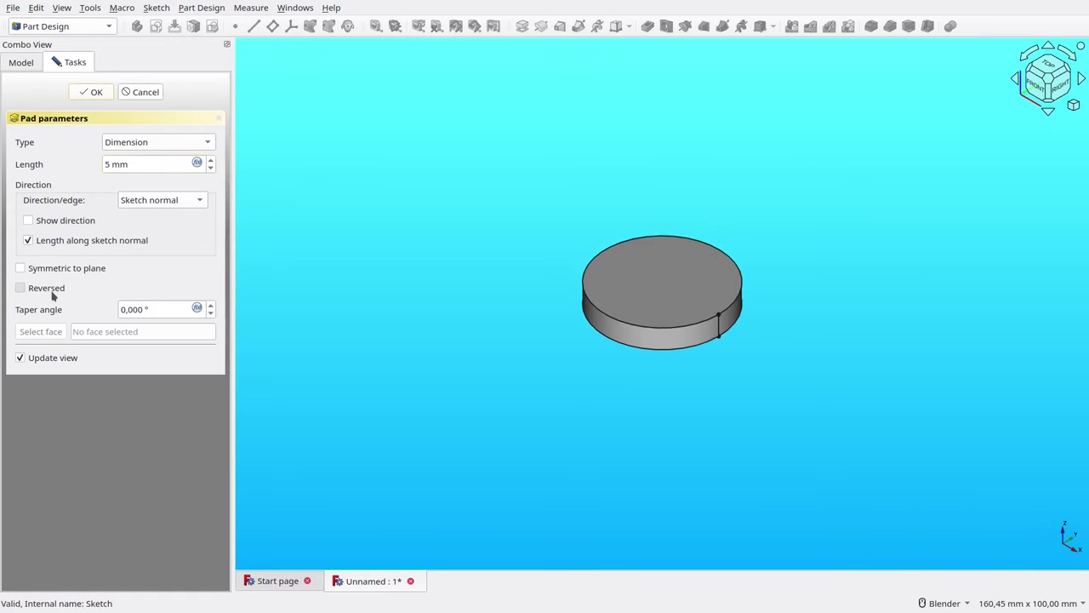
left_click(45, 289)
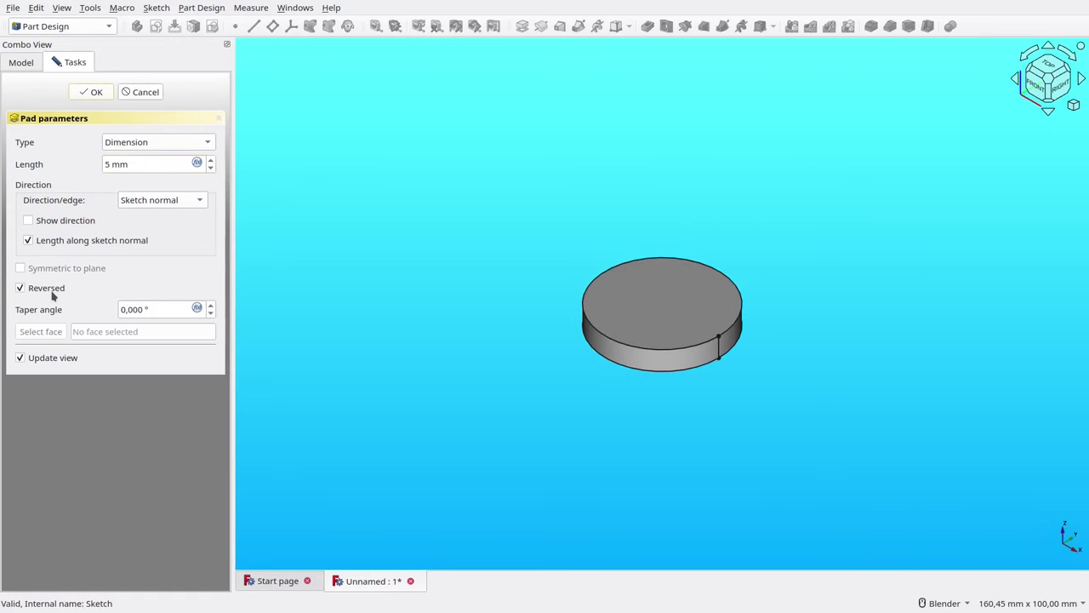
left_click(83, 93)
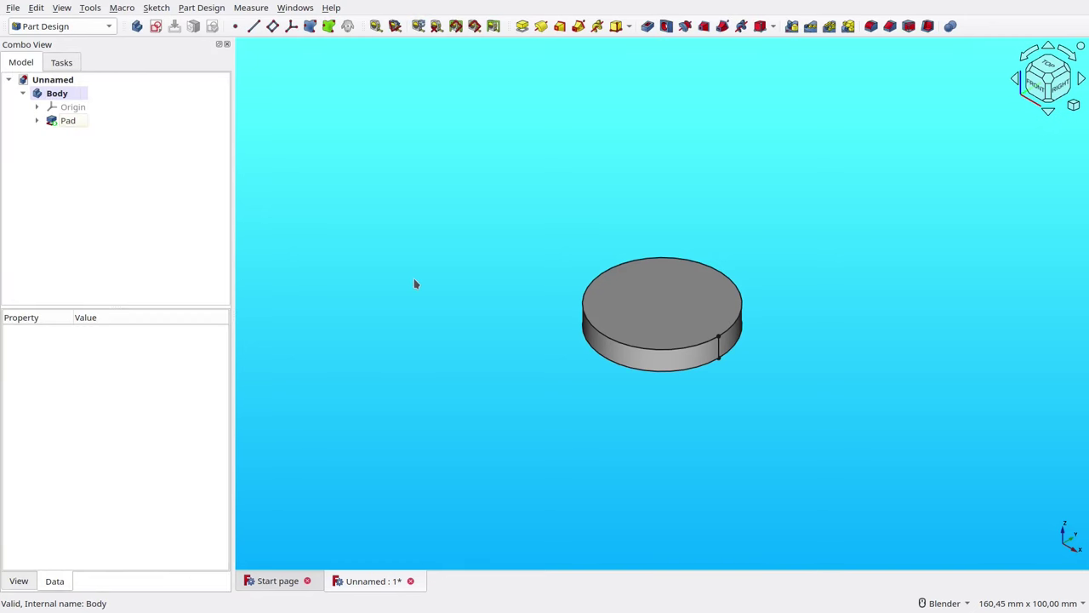
- Start a sketch on the disc's upper face and link the disc's circular edge as external geometry
key("v")
key("f")
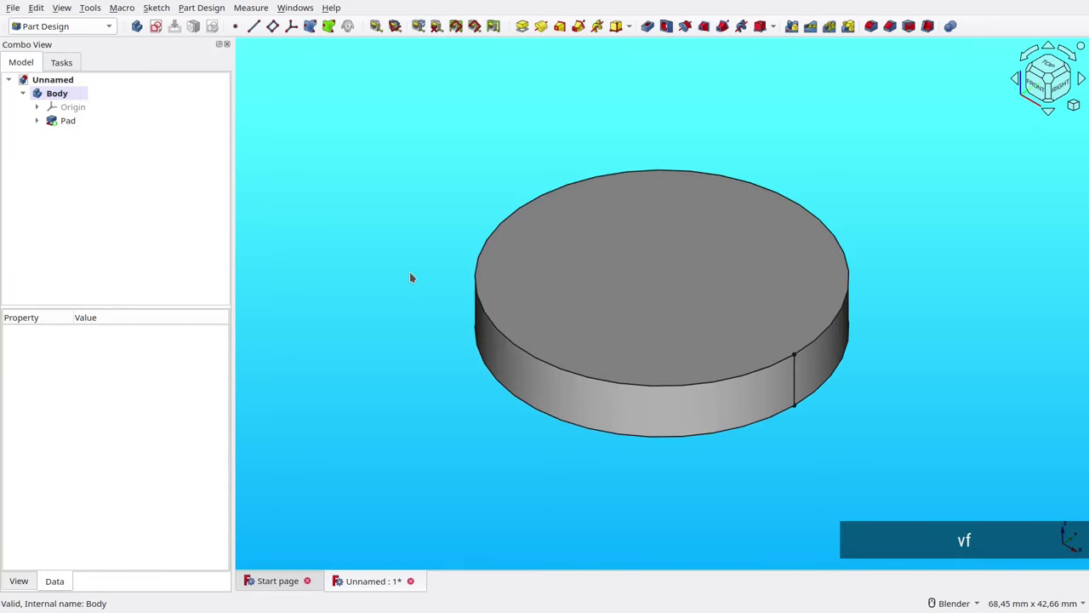
left_click(557, 250)
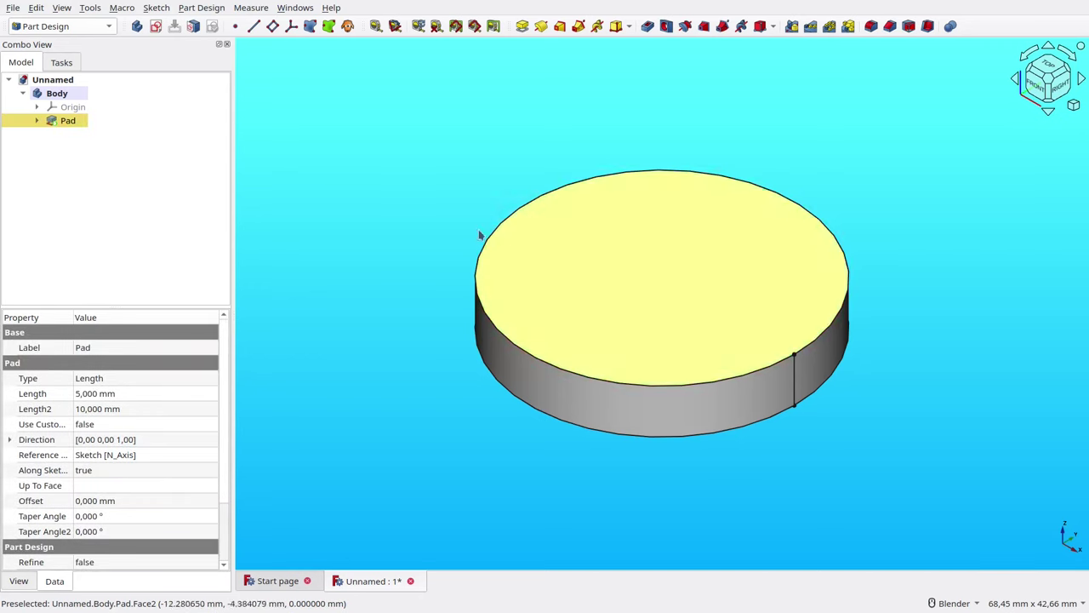
left_click(157, 26)
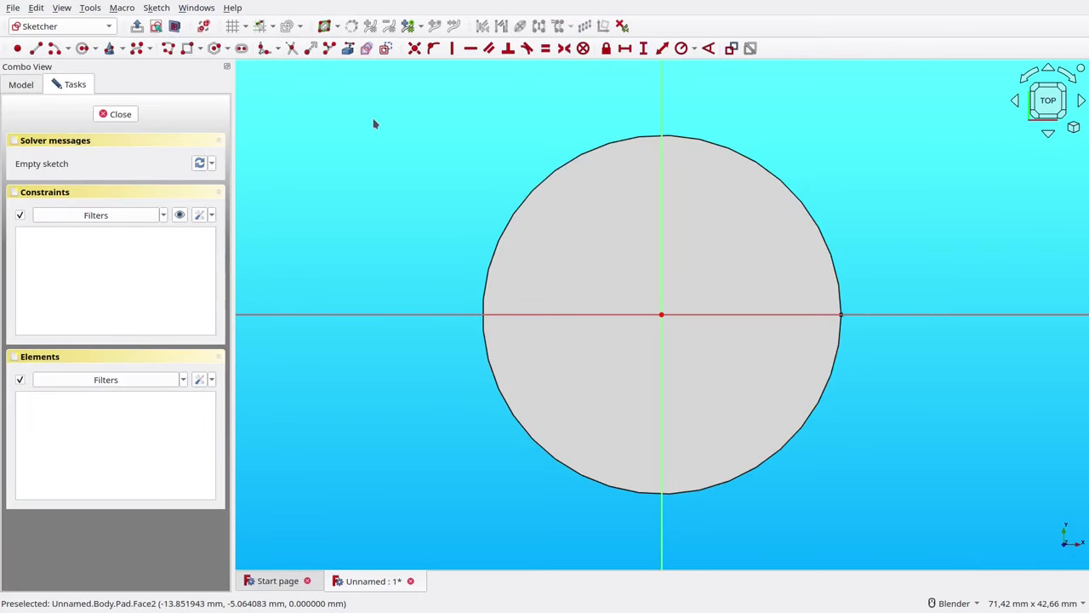
left_click(347, 49)
left_click(589, 155)
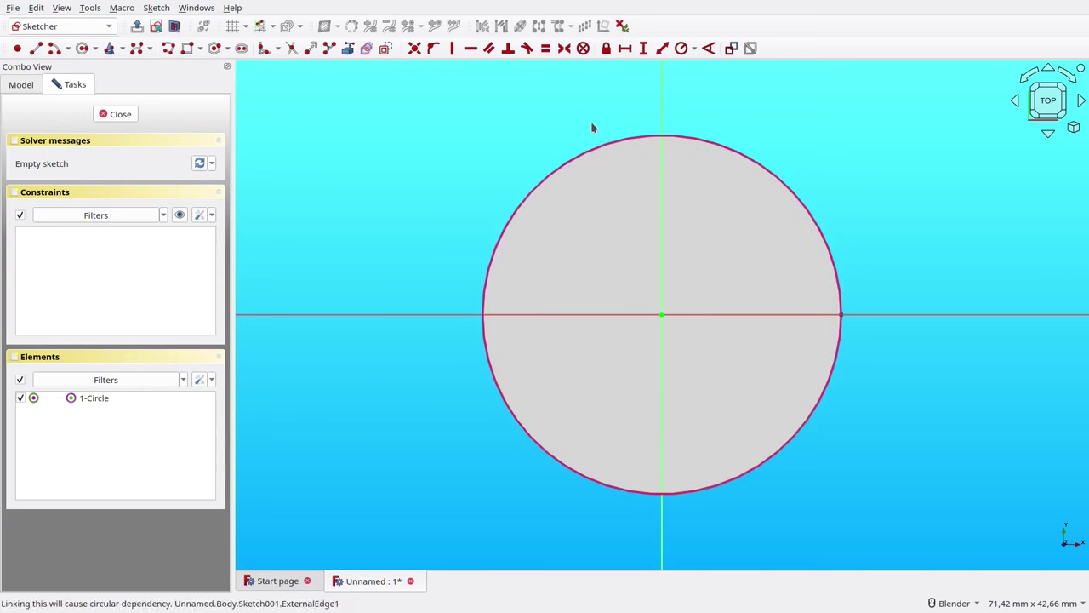
- Draw a 3 mm radius arc centred on the vertical axis above the disc, curving into it with both ends on the circular edge
left_click(62, 49)
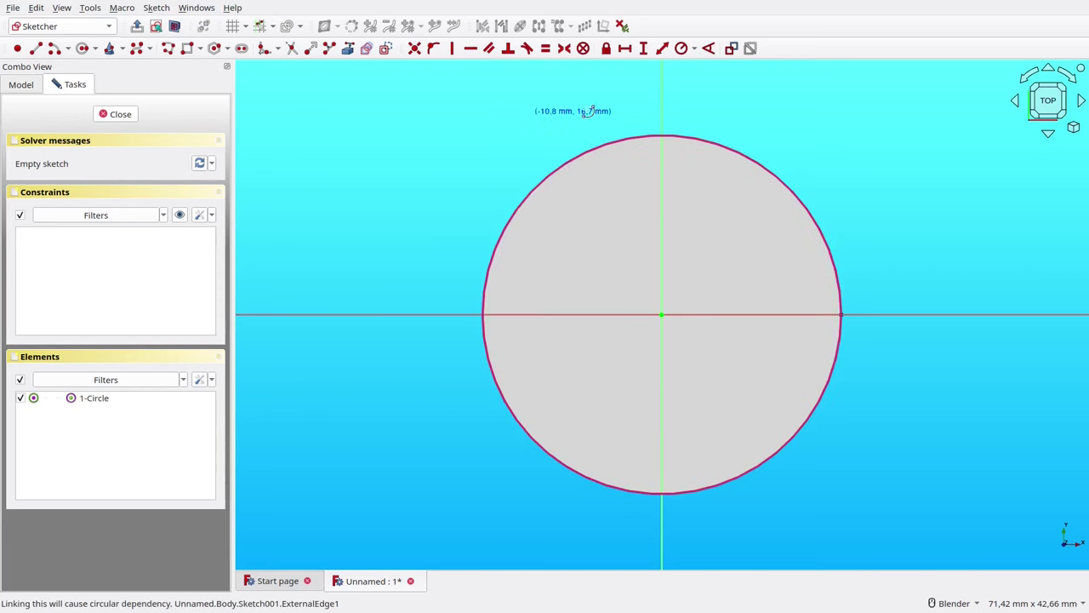
left_click(662, 85)
left_click(607, 142)
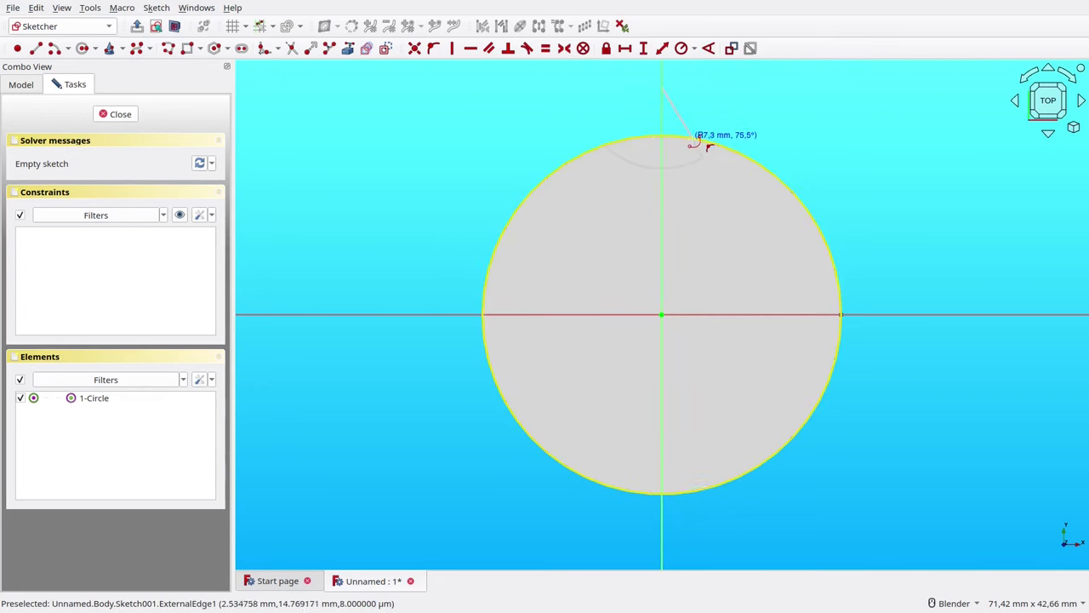
left_click(696, 143)
middle_click_drag(693, 114, 640, 232, "shift")
left_click(633, 279)
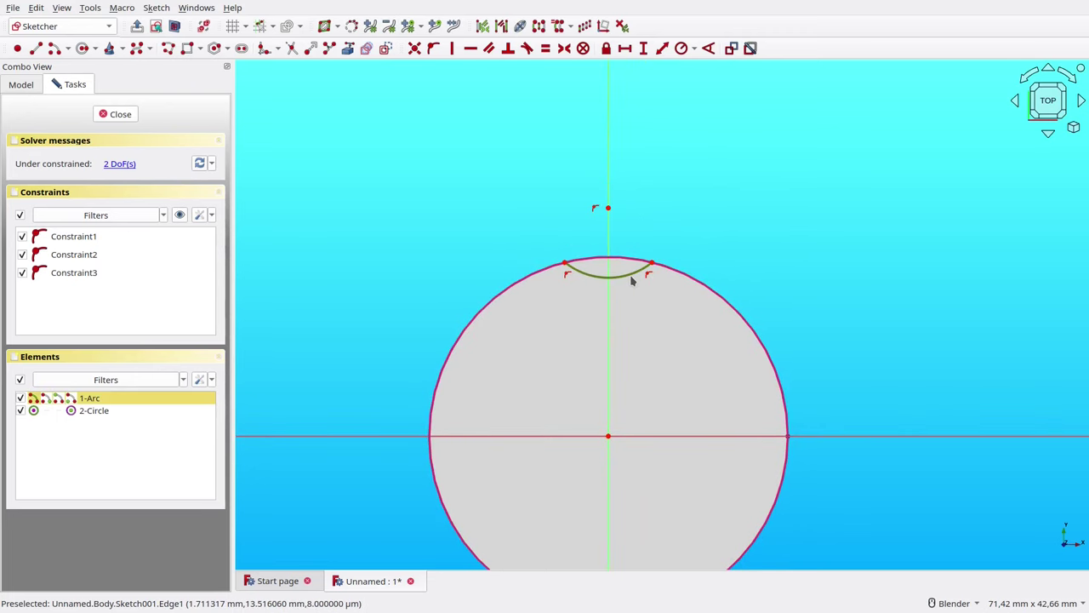
type("kr3")
key("Return")
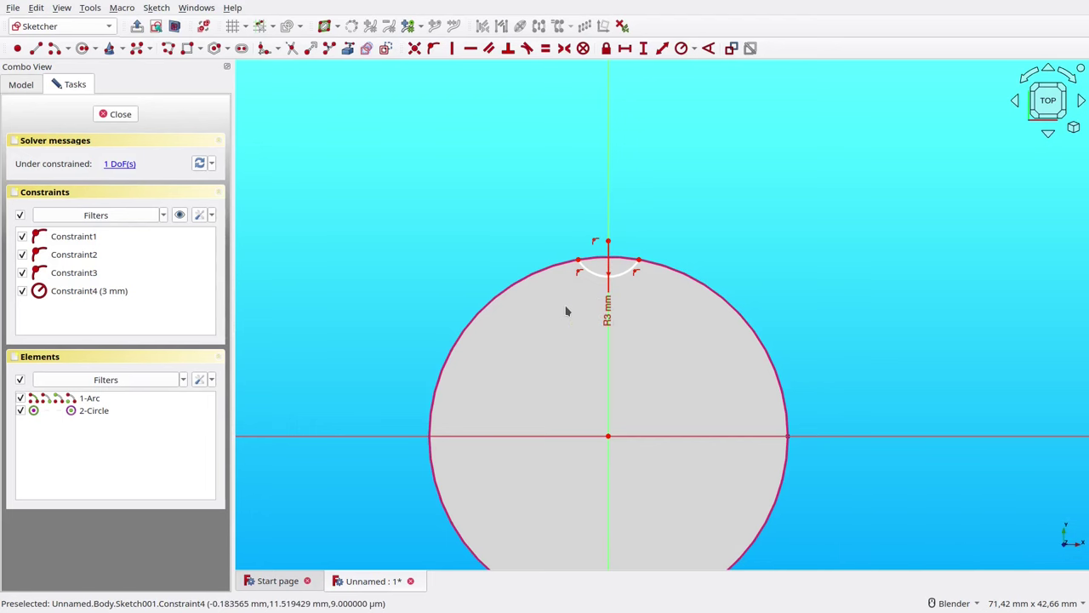
- Close the profile above the arc with a polyline of two vertical sides about 5.8 mm high and a horizontal line about 5.1 mm wide
key("g")
key("m")
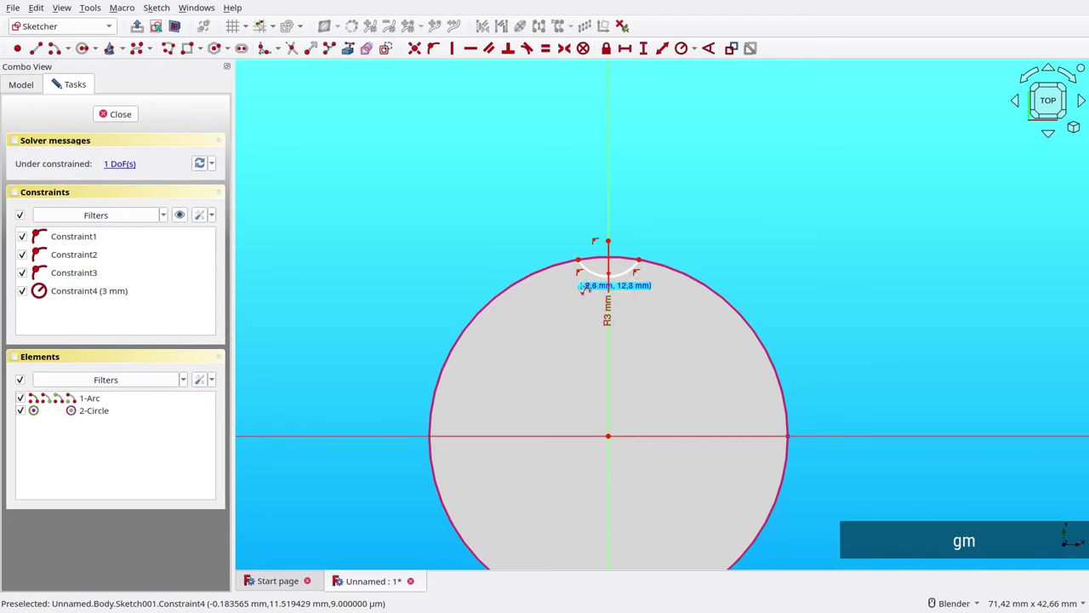
left_click(579, 265)
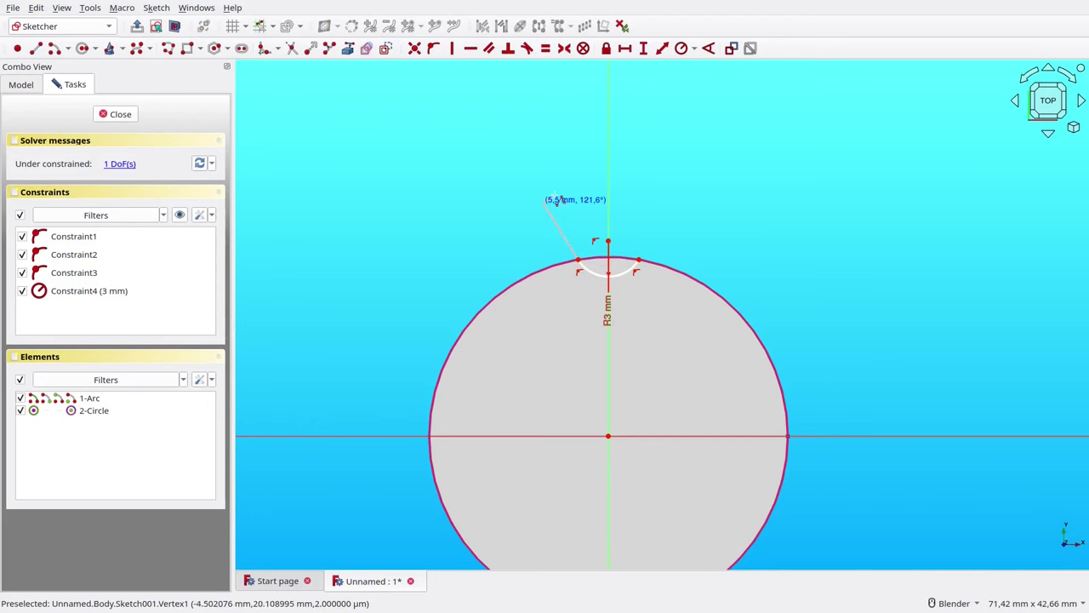
key("m")
key("m")
left_click(580, 192)
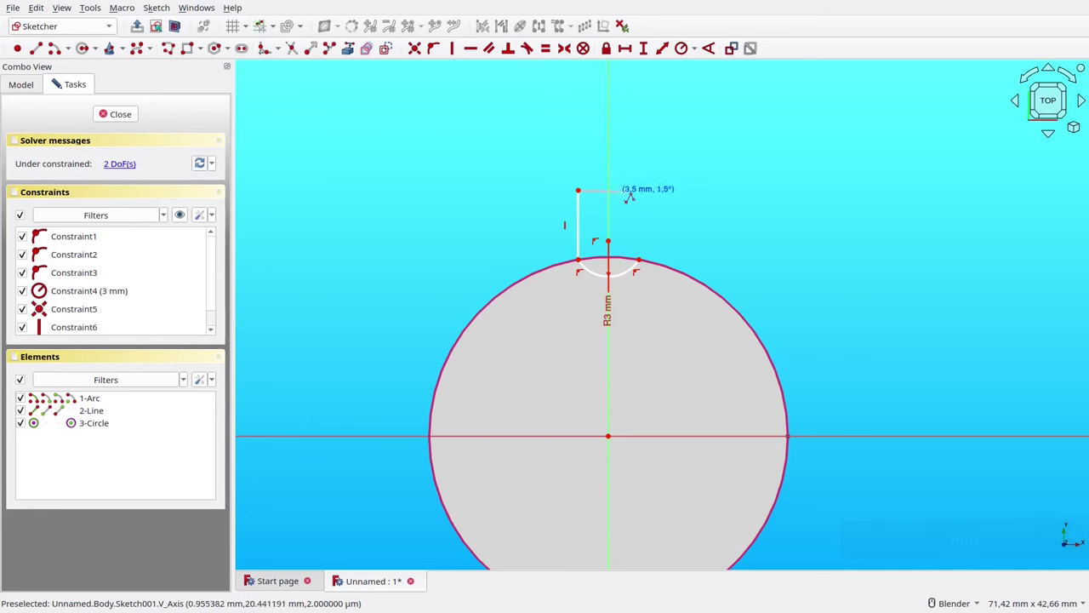
left_click(638, 192)
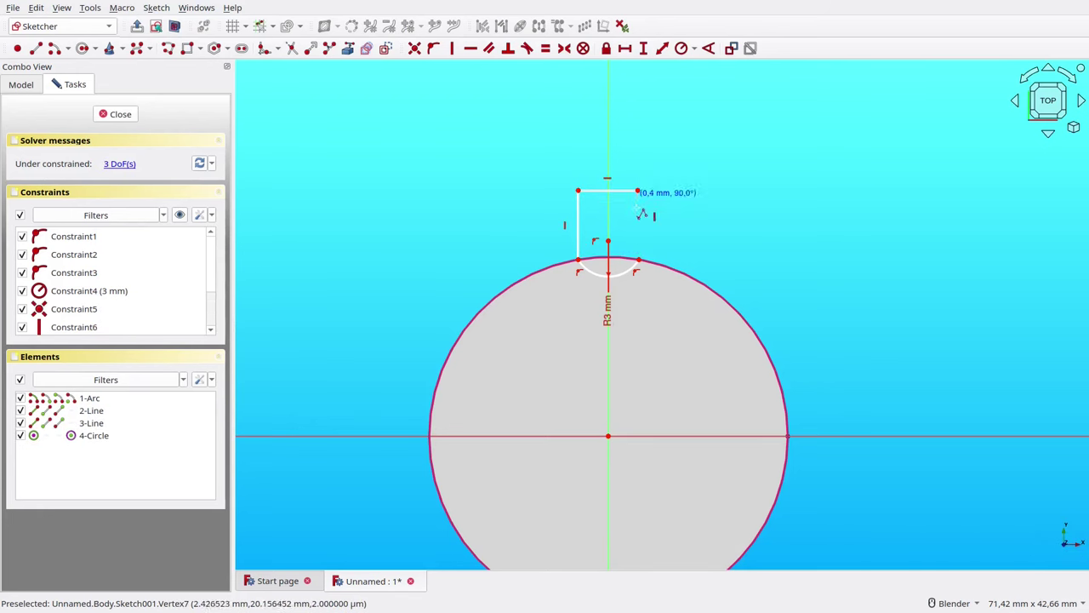
left_click(639, 260)
right_click(658, 239)
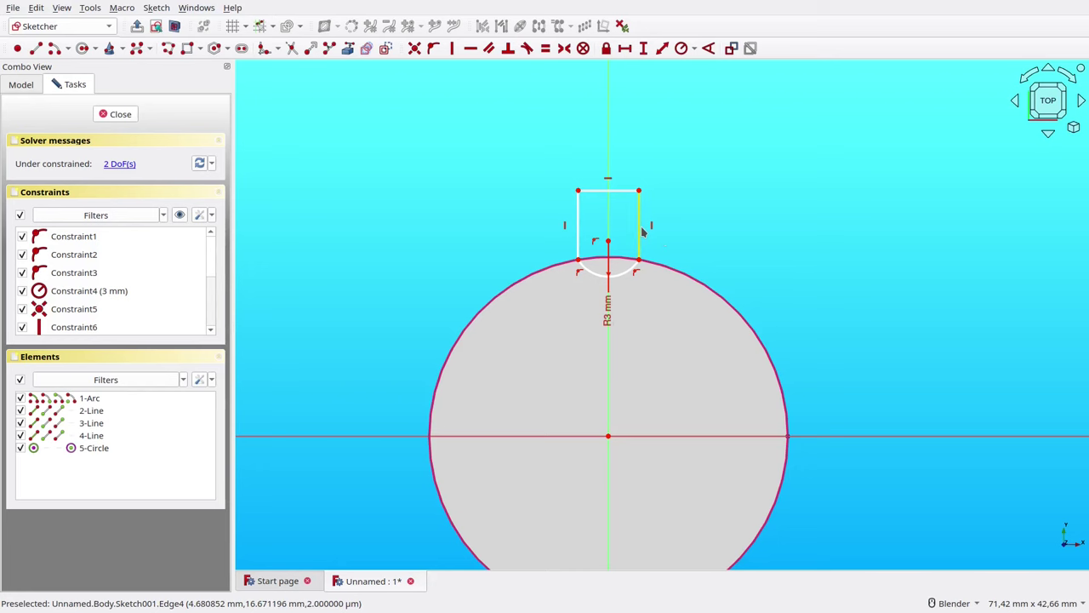
- Constrain the profile's vertical side to 5 mm and its horizontal line to 4.71 mm
left_click(643, 231)
type("i")
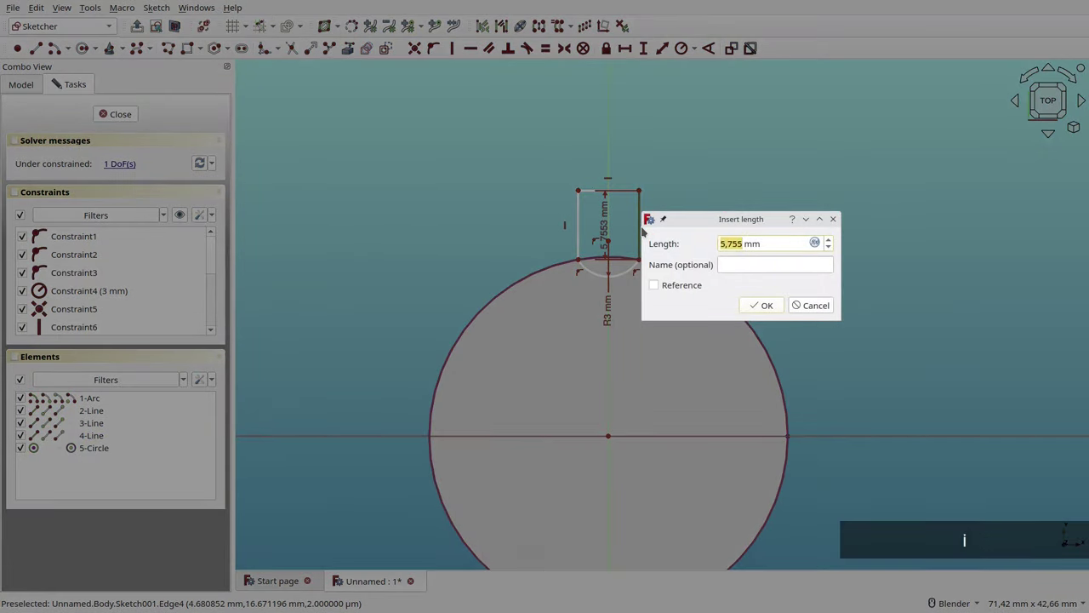
type("5")
key("Return")
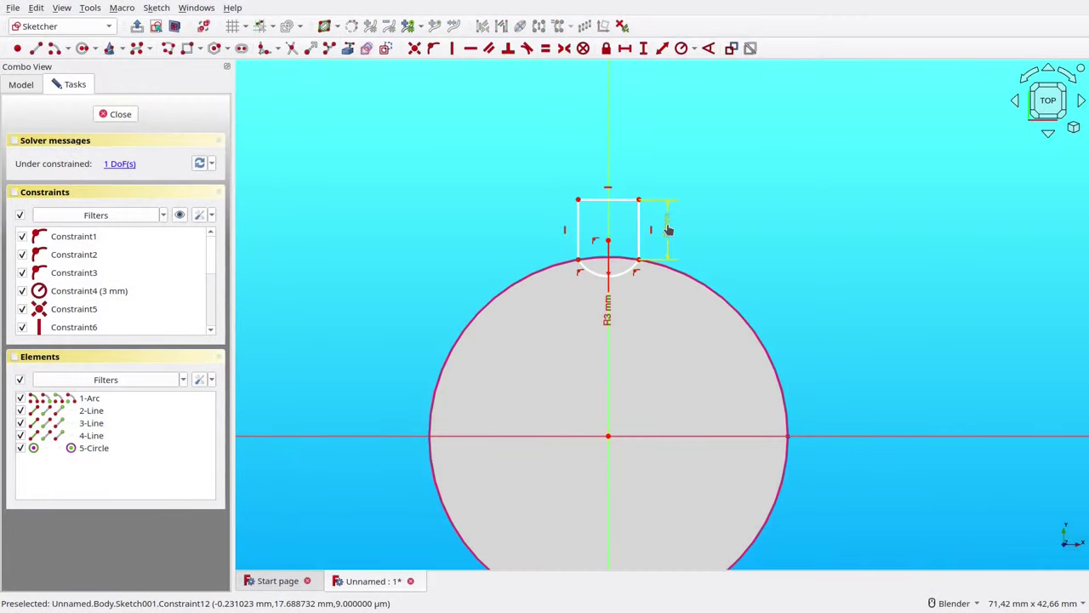
left_click(618, 202)
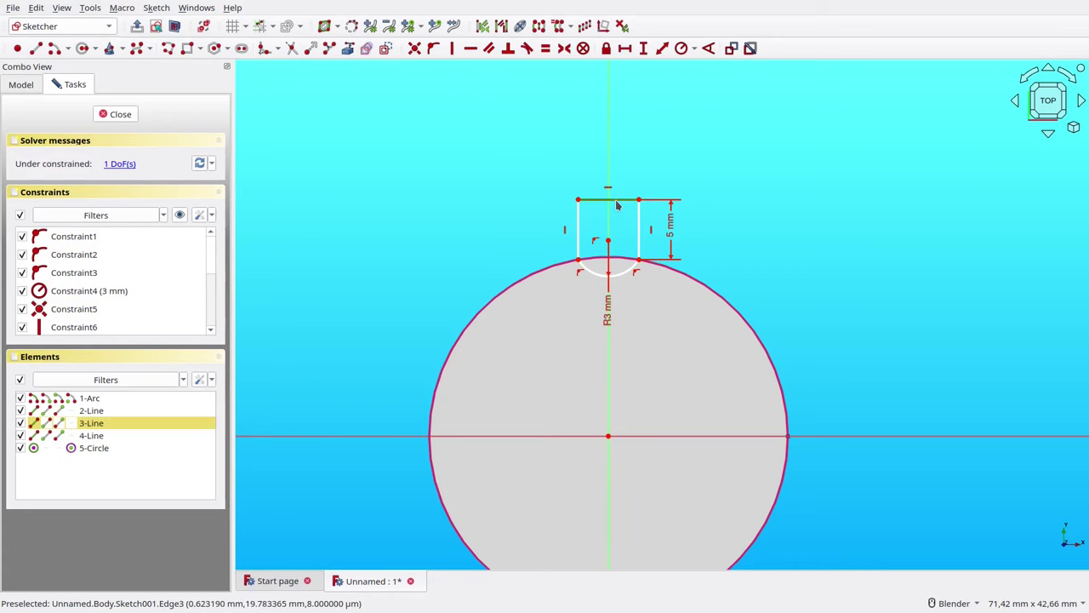
type("i")
type("4,7")
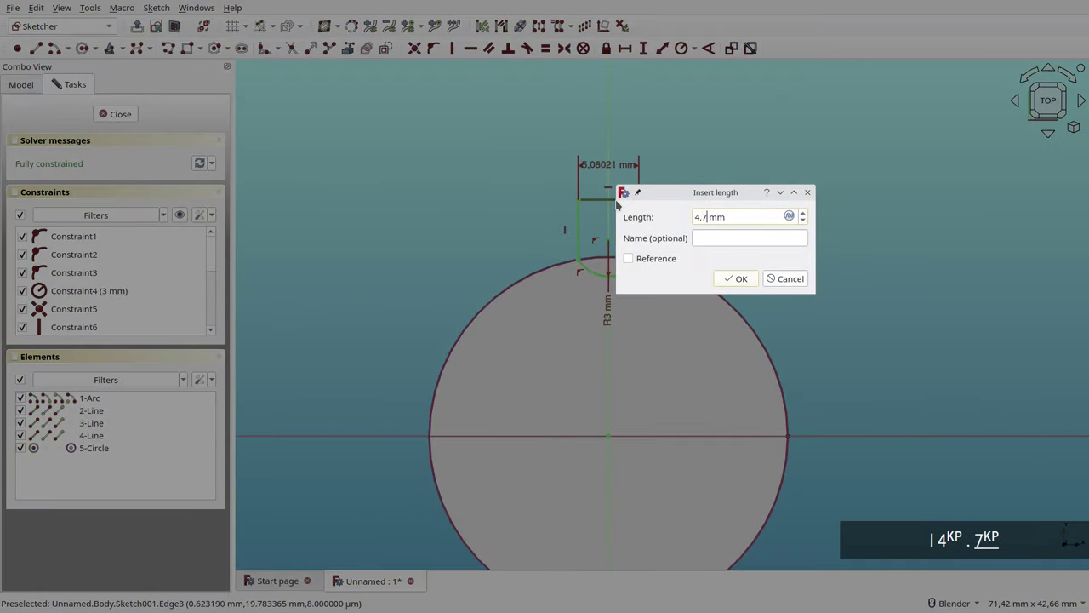
type("1")
key("Return")
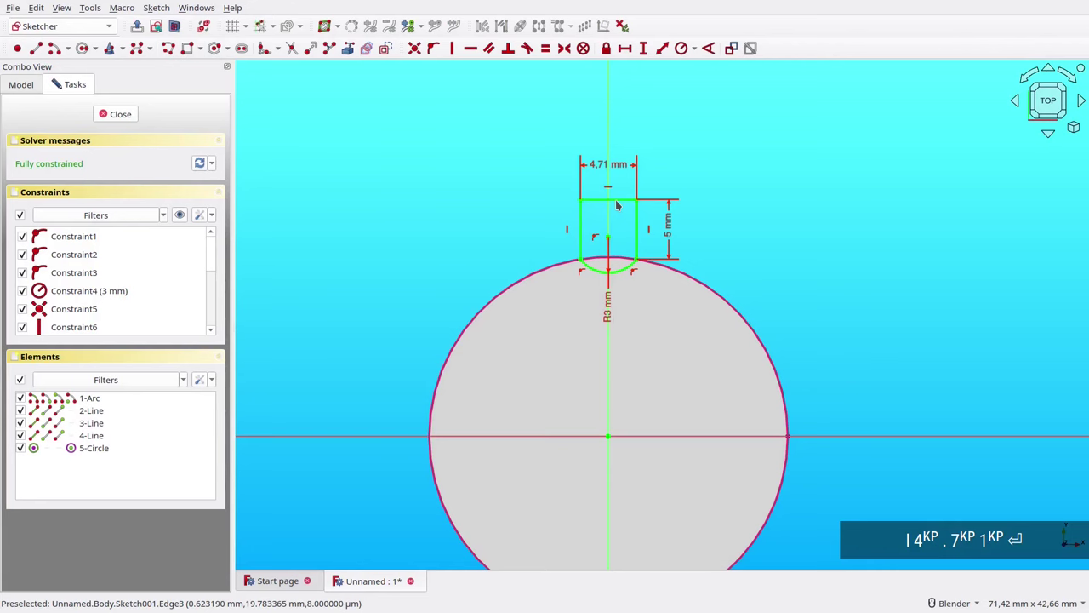
- Finish the notch sketch and cut it through the entire disc as a Through all pocket
left_click(116, 114)
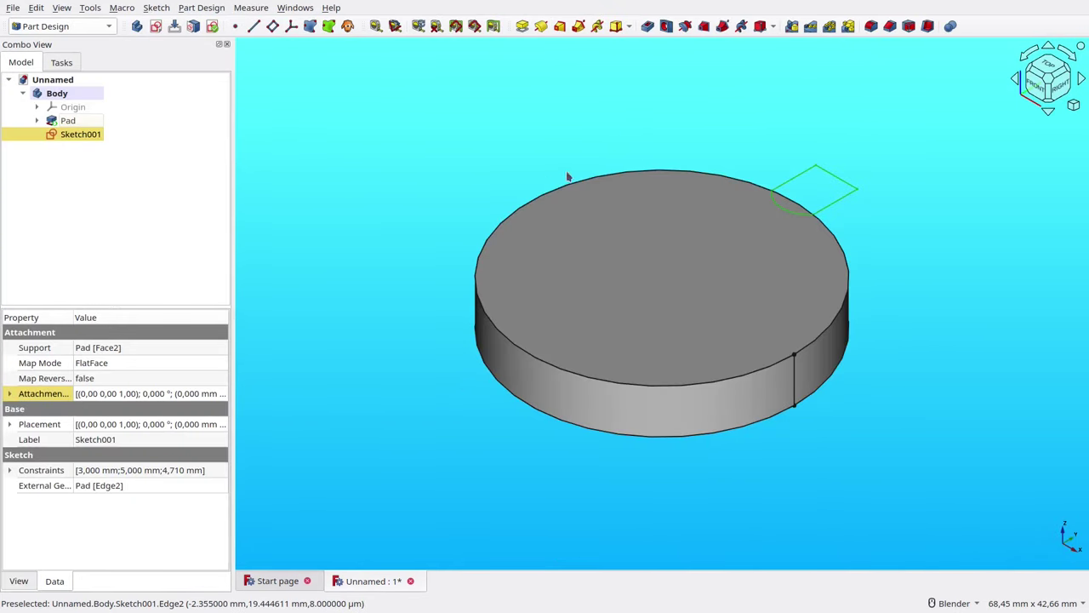
middle_click_drag(909, 292, 619, 361)
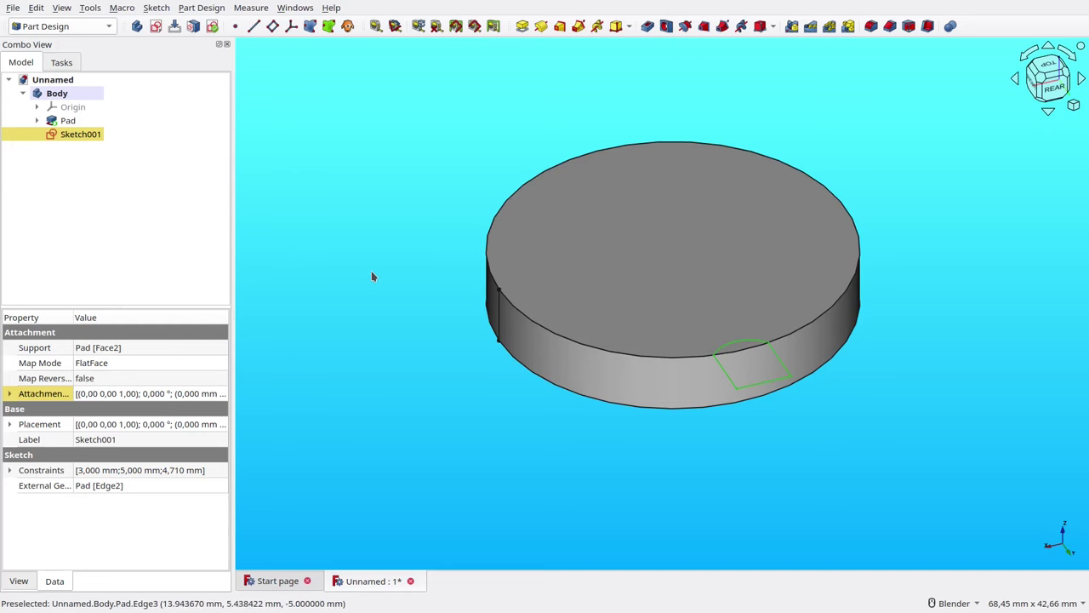
left_click(645, 30)
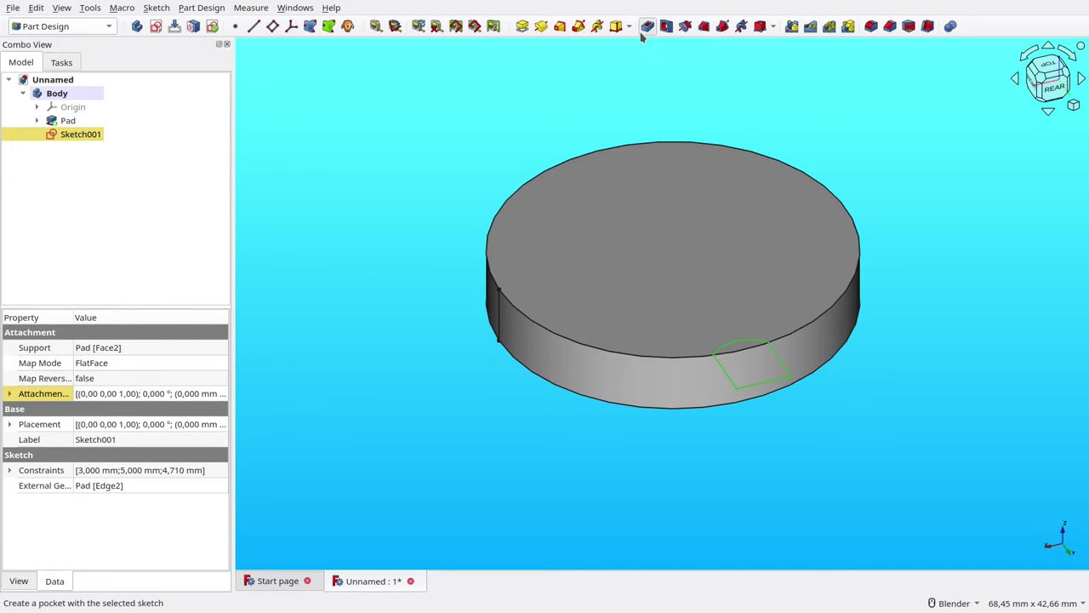
left_click(187, 145)
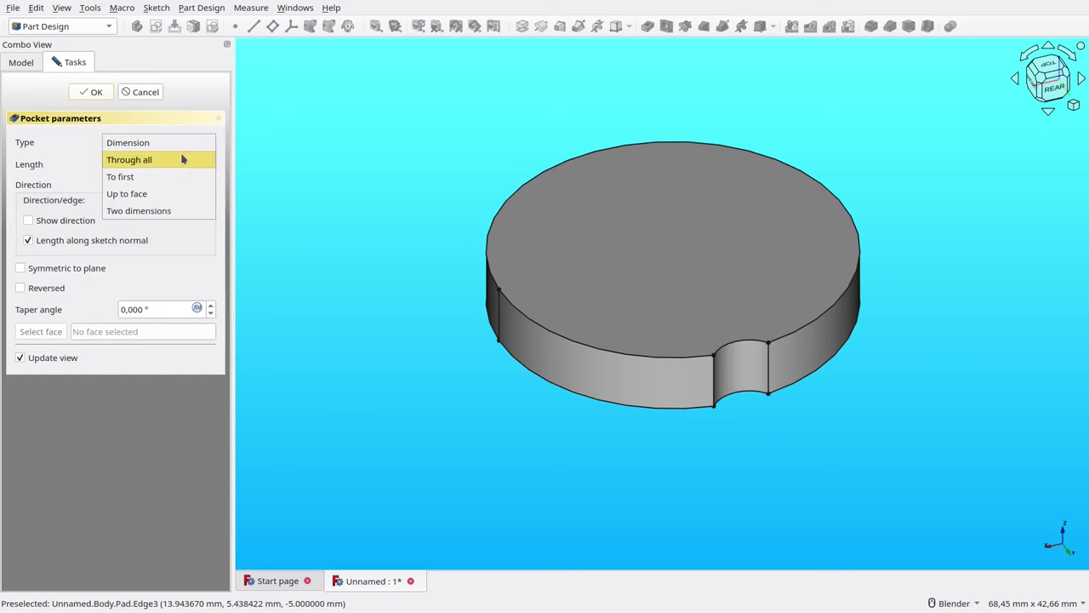
left_click(181, 161)
left_click(95, 90)
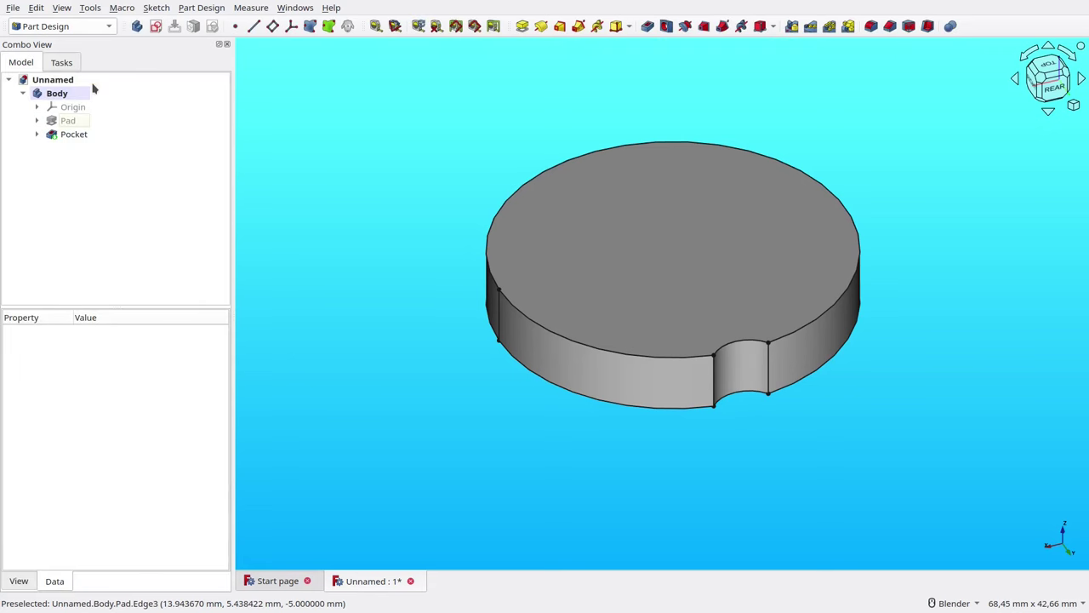
- Repeat the pocket around the disc in a 360° polar pattern with 20 occurrences about the normal sketch axis
left_click(85, 134)
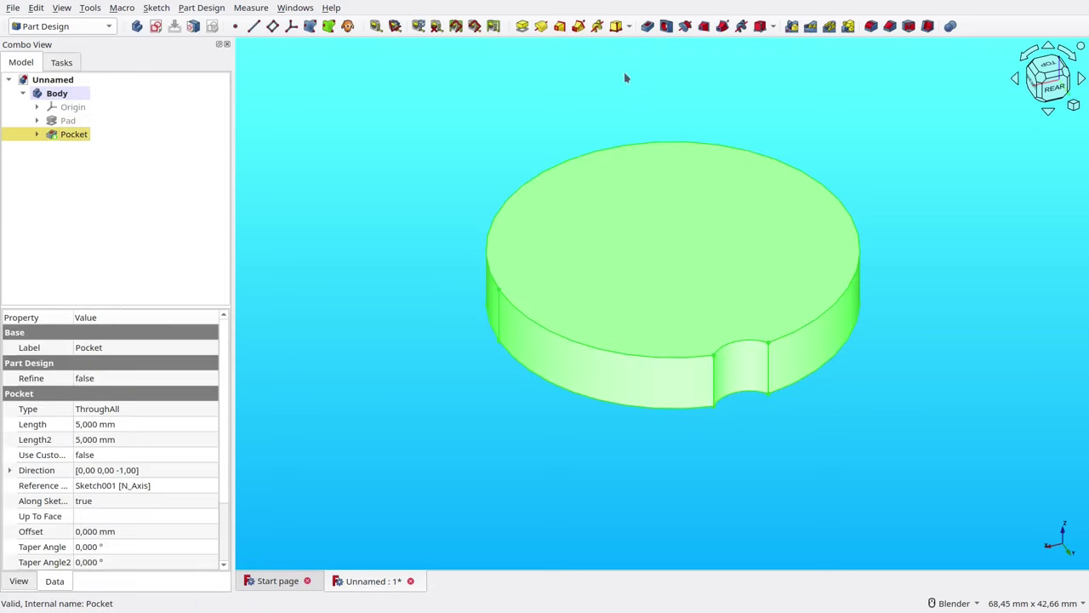
left_click(829, 26)
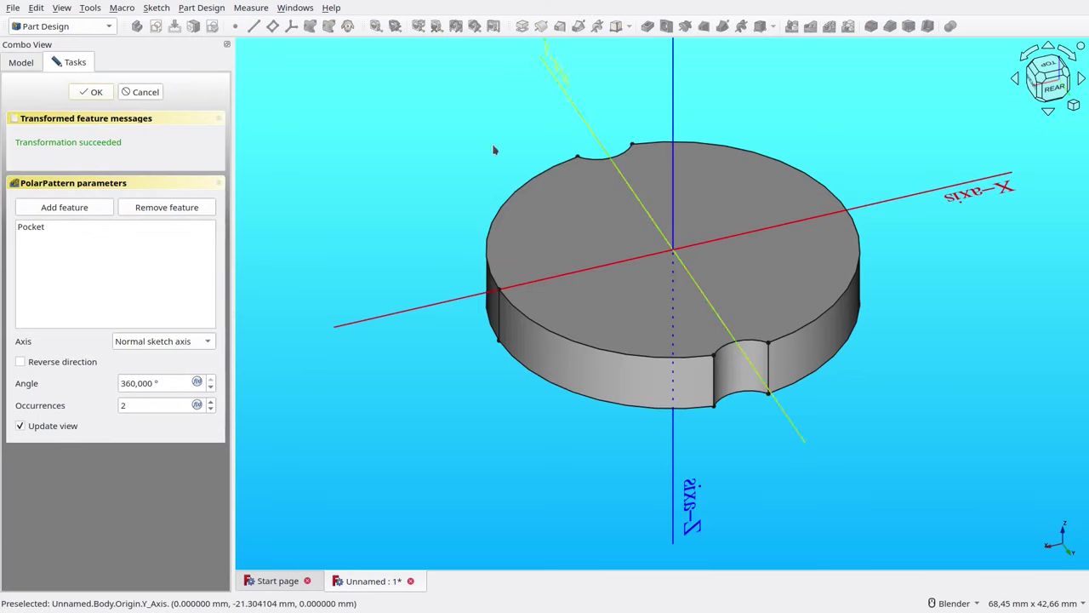
type("0")
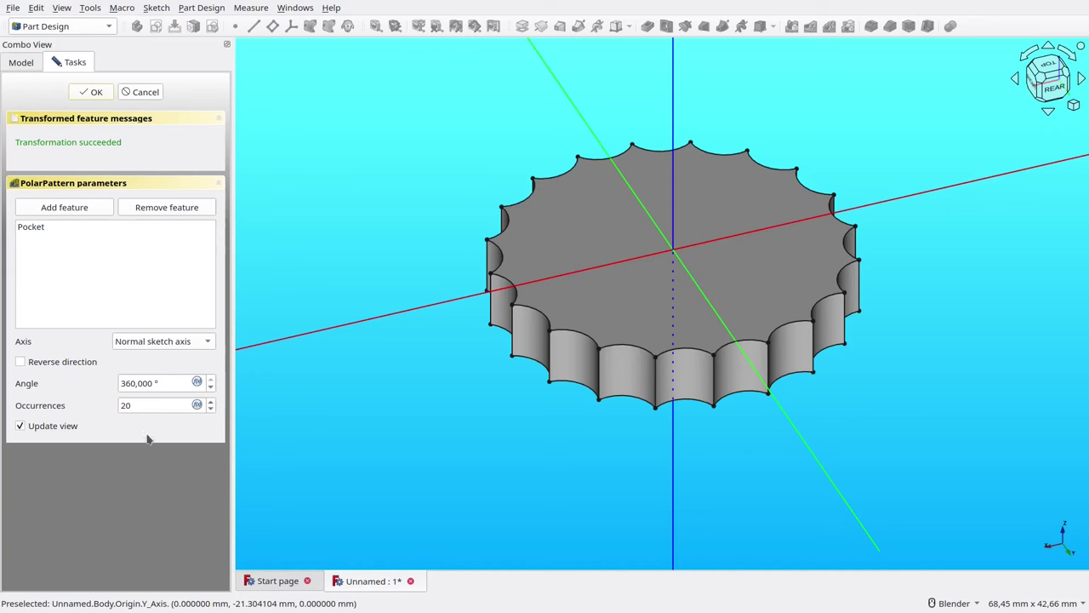
left_click(92, 92)
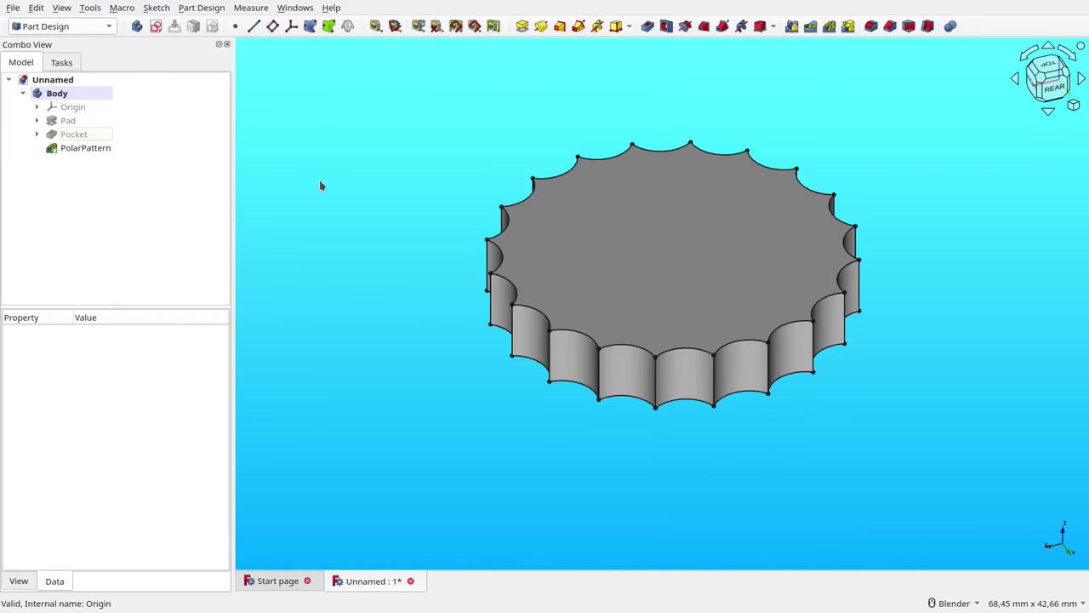
- Start a sketch on the notched disc's upper face and draw an origin-centred circle about 10.7 mm in radius
key("KP_0")
key("v")
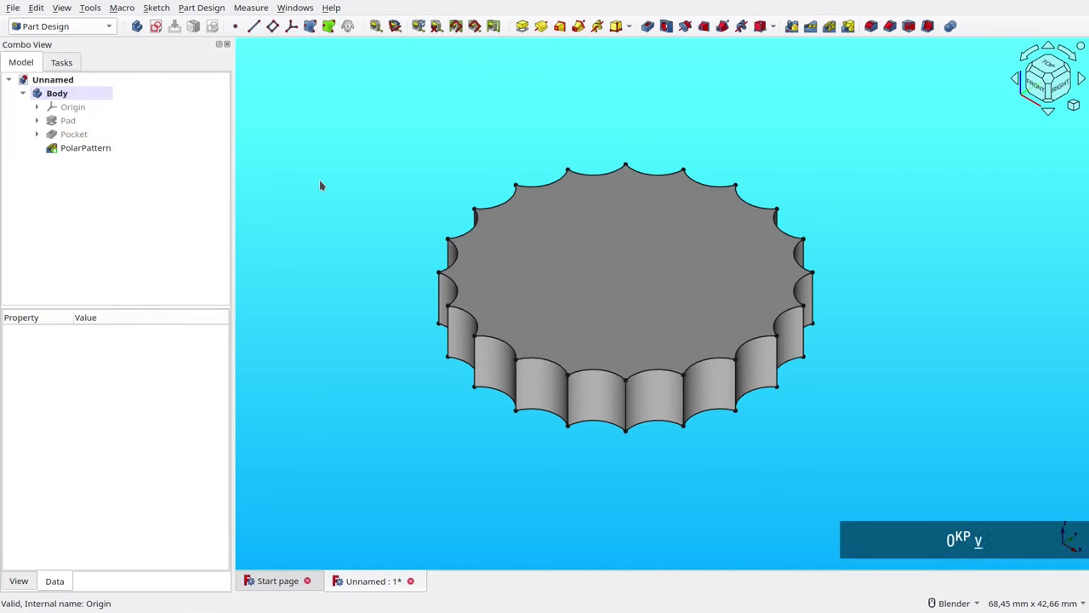
key("f")
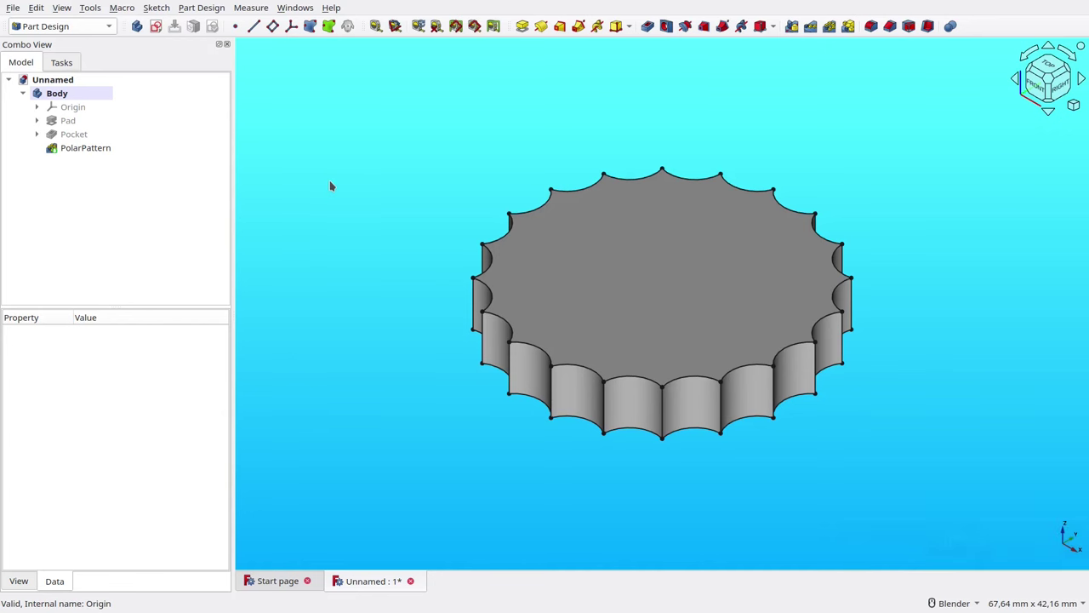
left_click(571, 243)
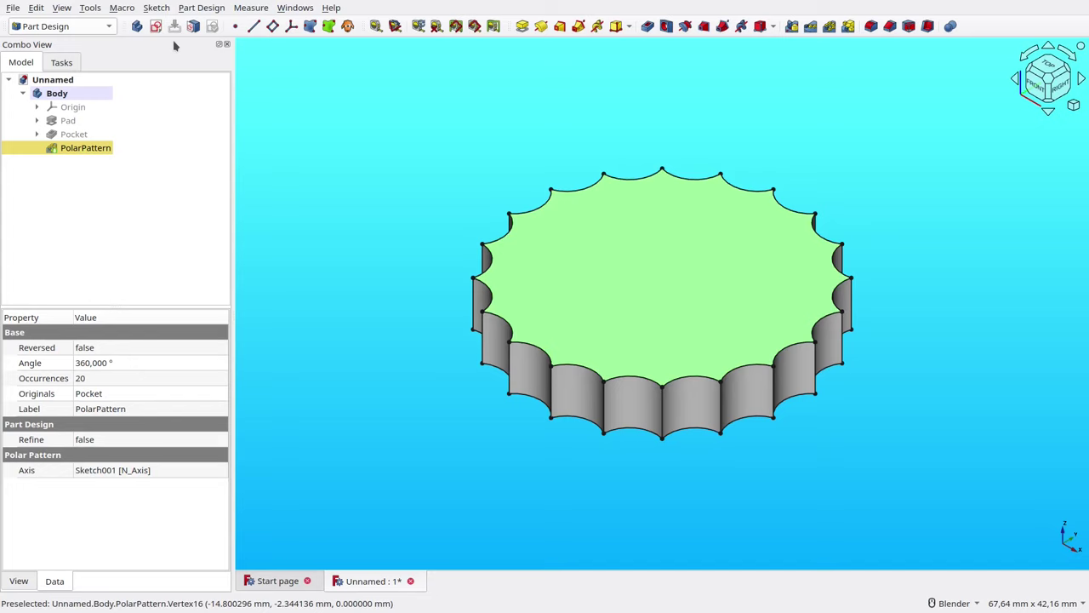
left_click(157, 27)
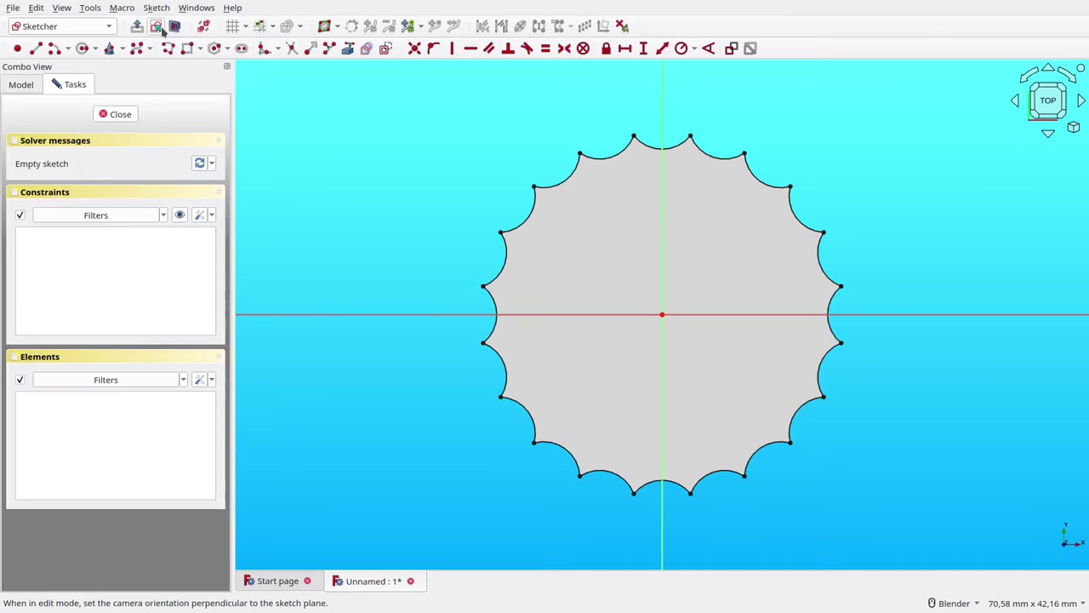
left_click(83, 49)
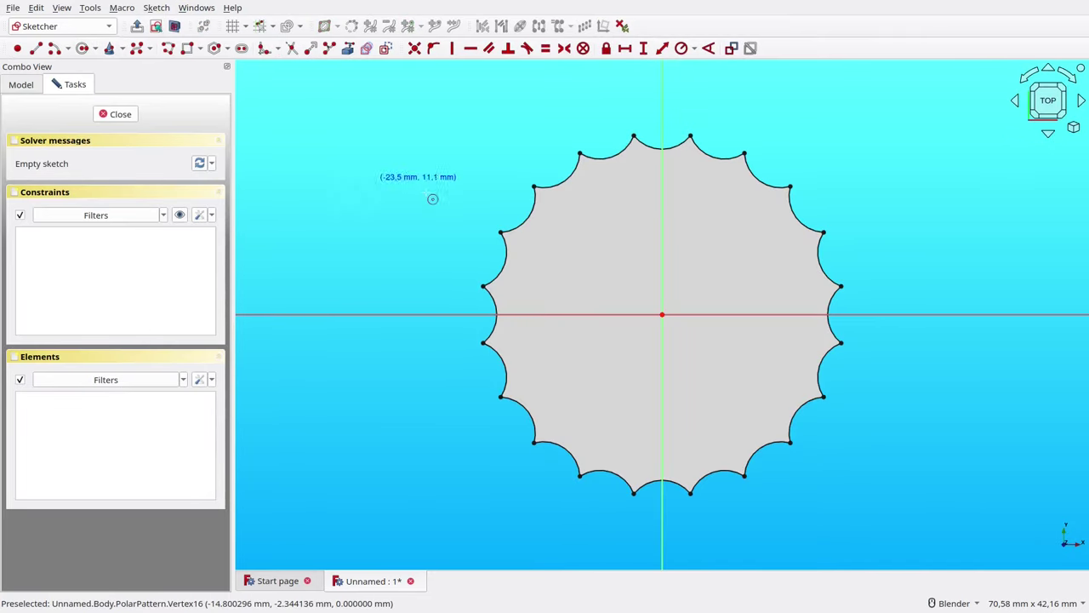
left_click(662, 314)
left_click(581, 220)
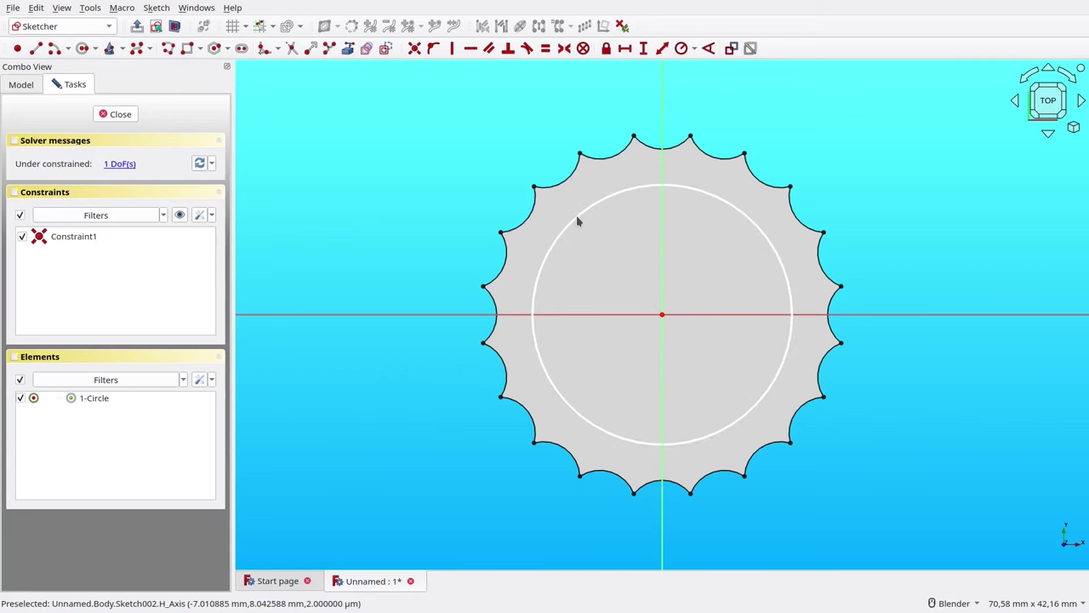
- Constrain the circle's radius to 26,5/2 mm and finish the sketch
left_click(575, 221)
type("r")
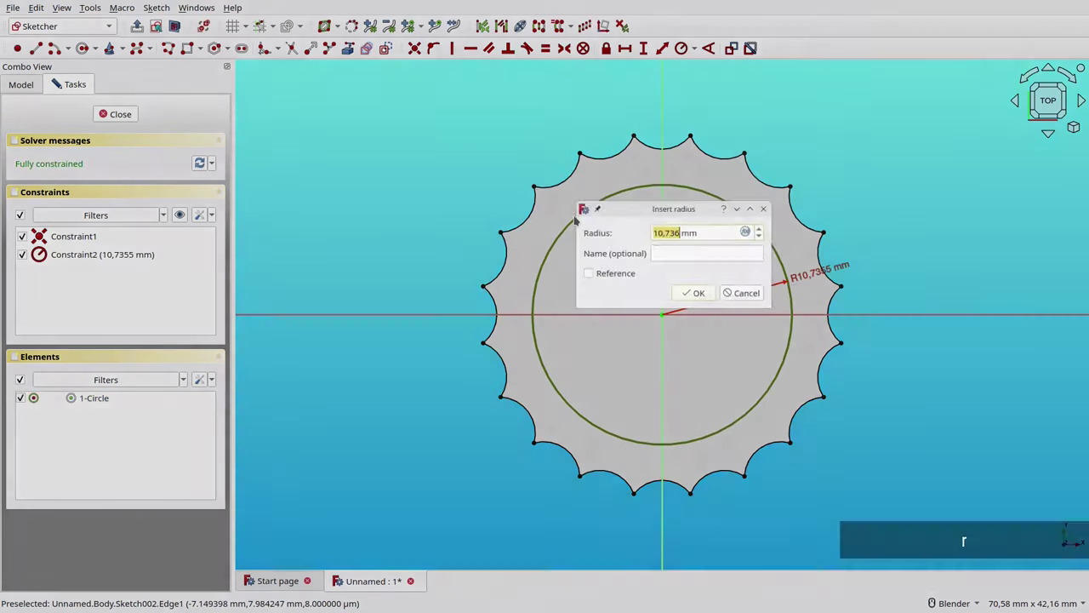
type("26,5/2")
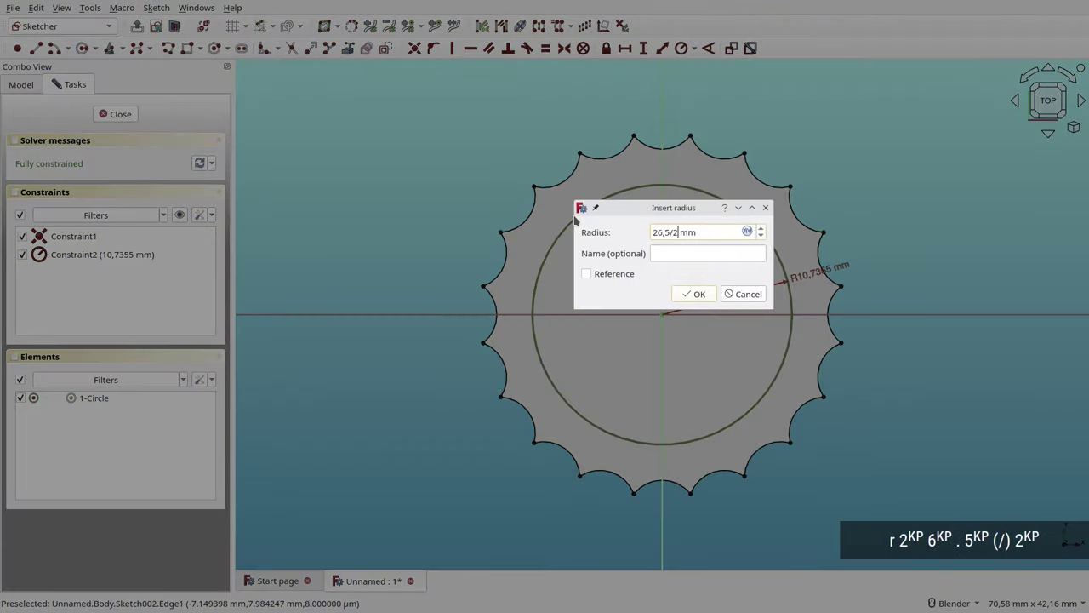
key("Return")
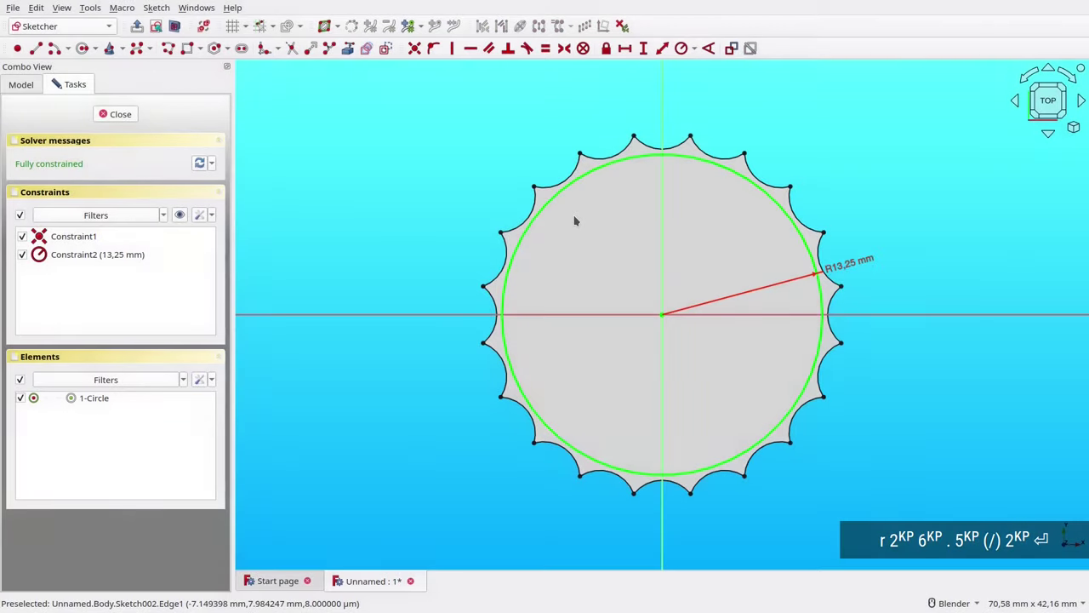
left_click(116, 115)
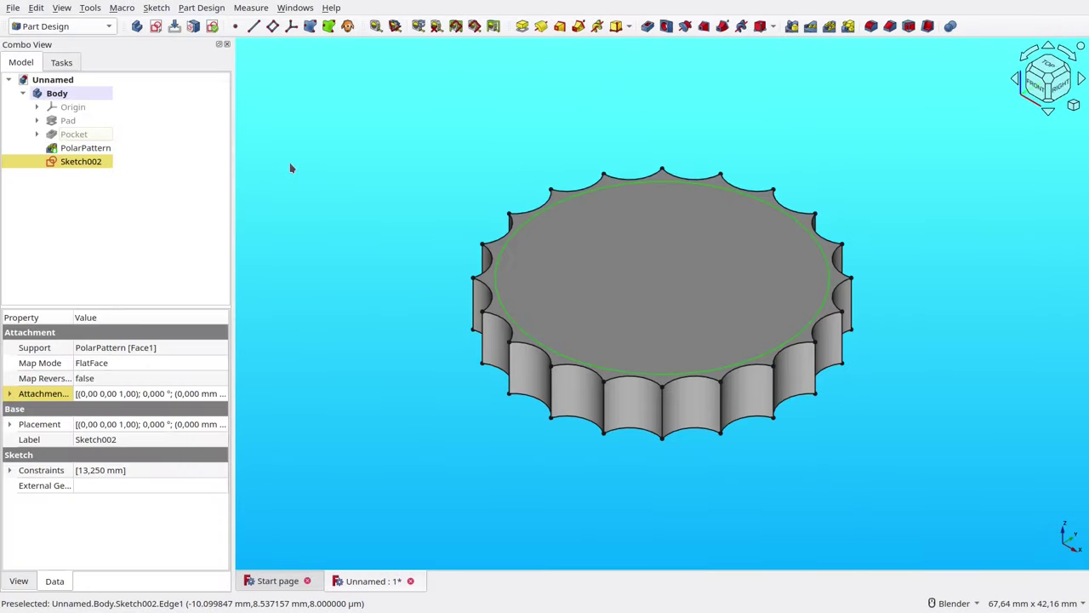
- Raise the circle sketch above the disc with an attachment offset of 4 mm in Z
left_click(225, 397)
left_click(220, 394)
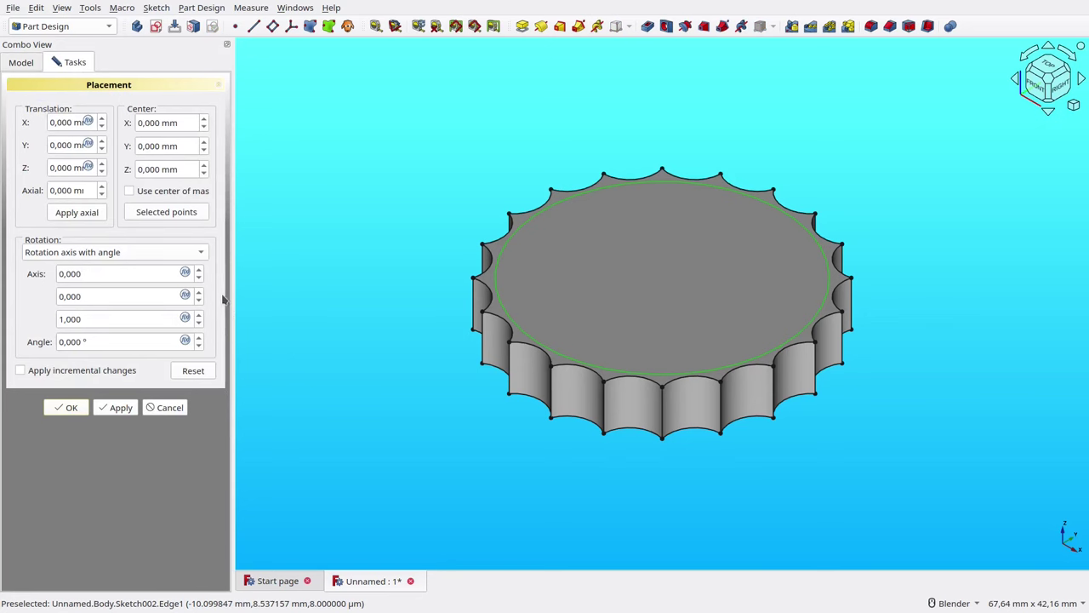
left_click_drag(231, 292, 267, 291)
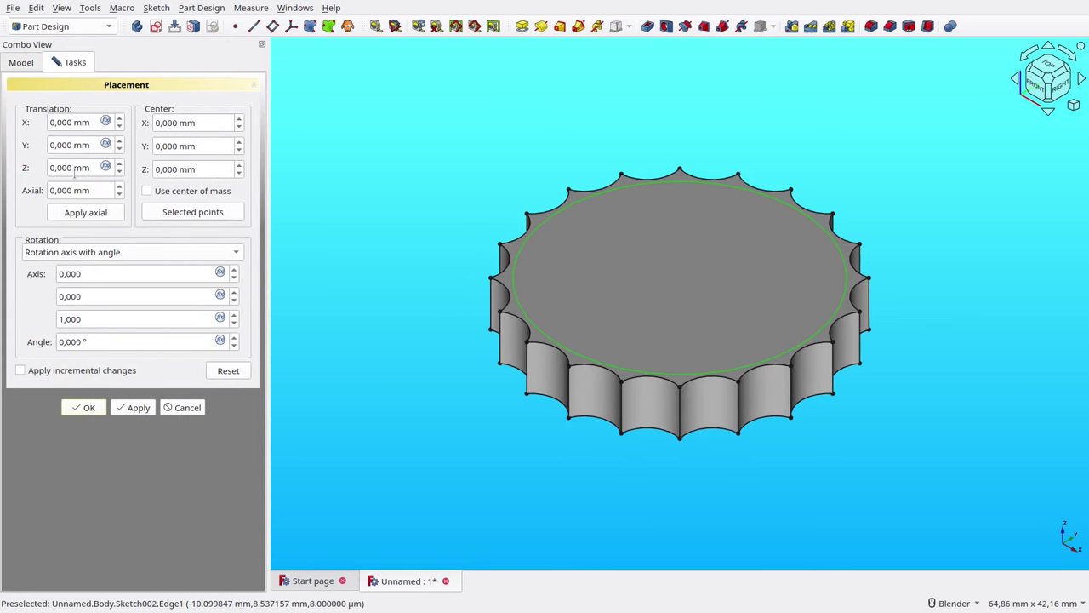
left_click_drag(74, 169, 49, 168)
type("4")
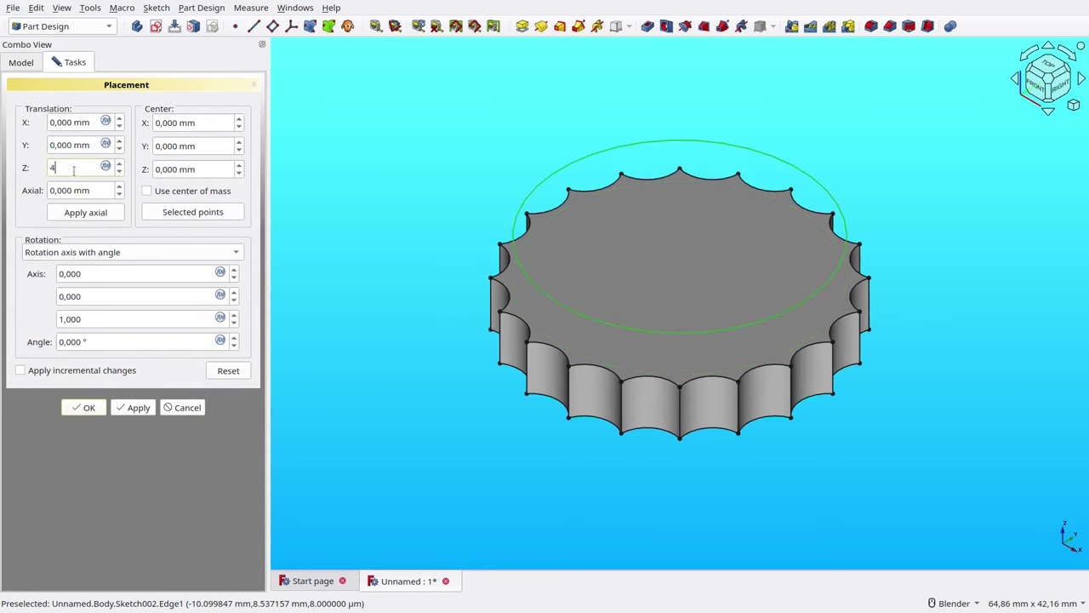
left_click(104, 413)
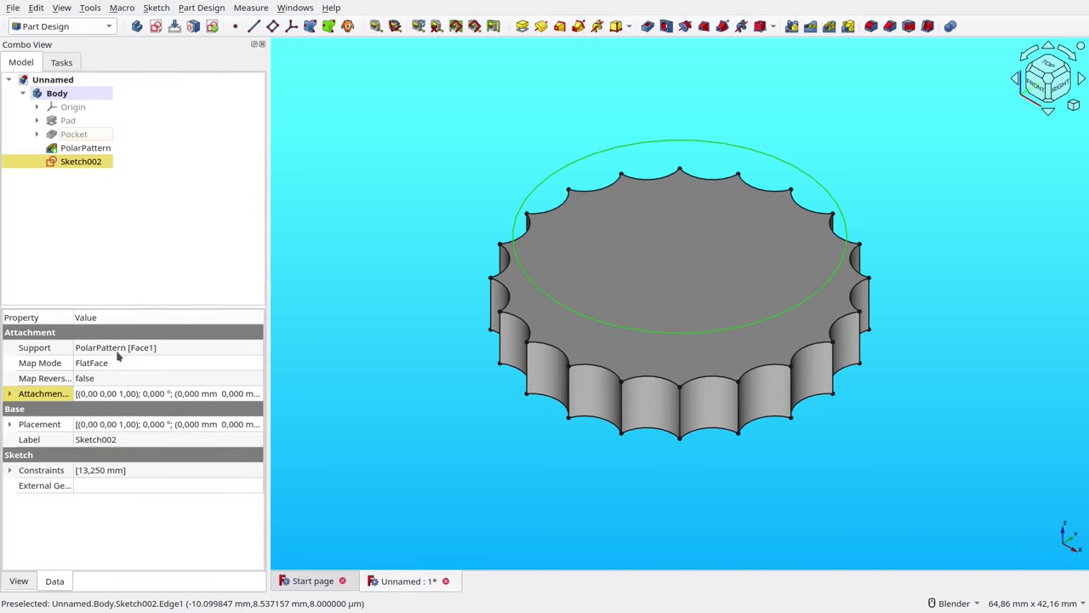
- Create an additive loft from the notched disc's upper face to the raised circle sketch
left_click(467, 313)
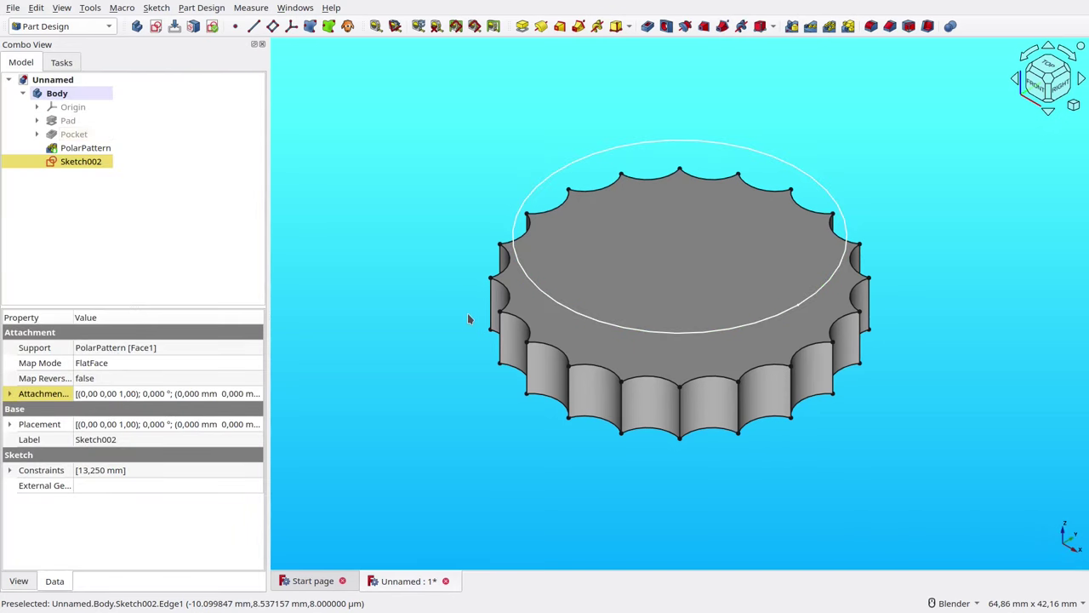
left_click(539, 228)
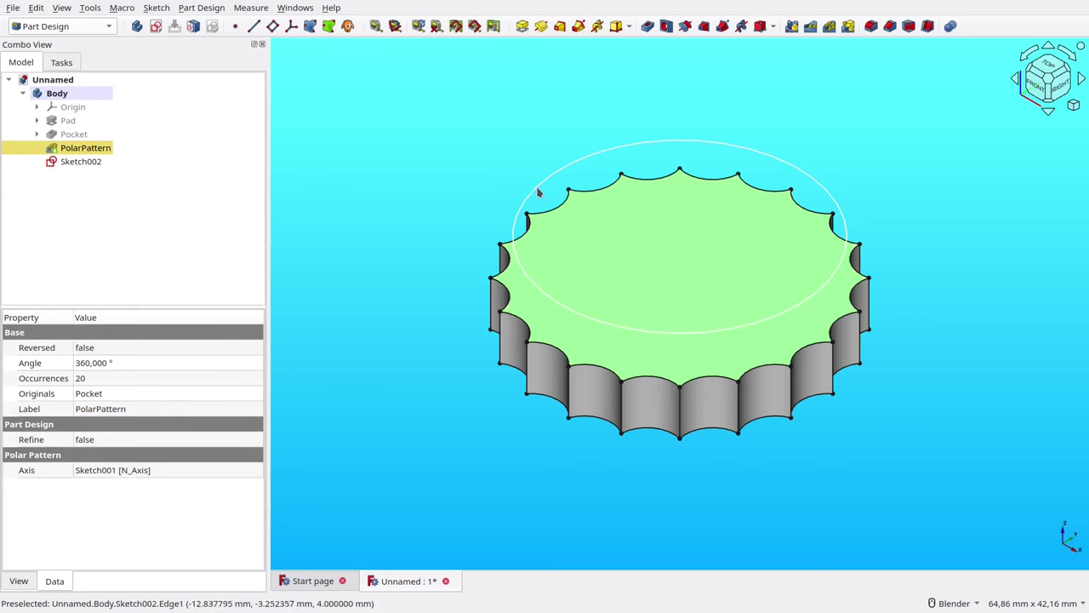
left_click(537, 188, "ctrl")
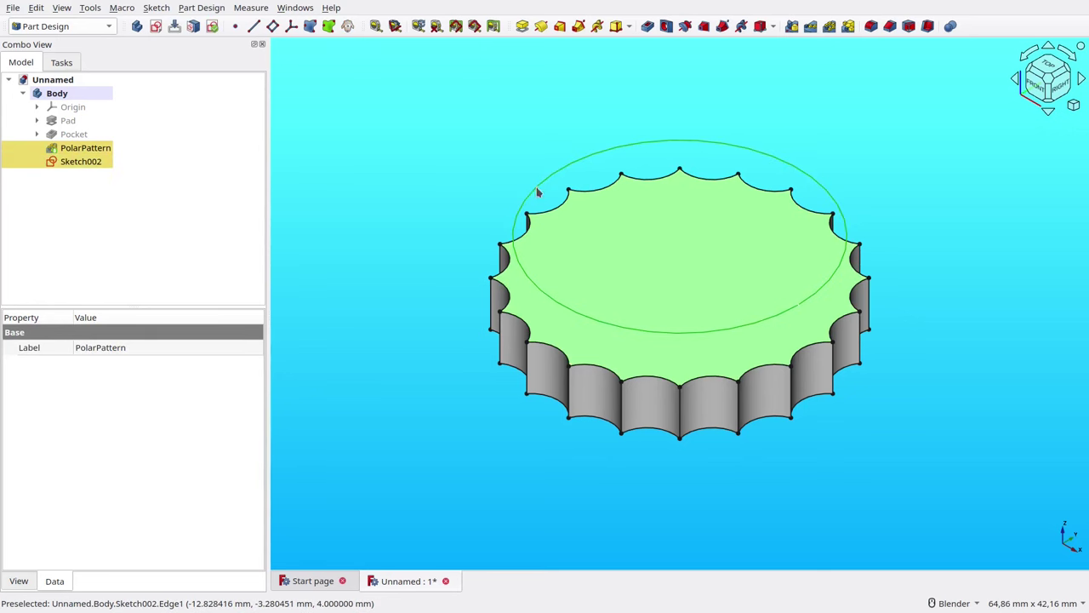
left_click(560, 26)
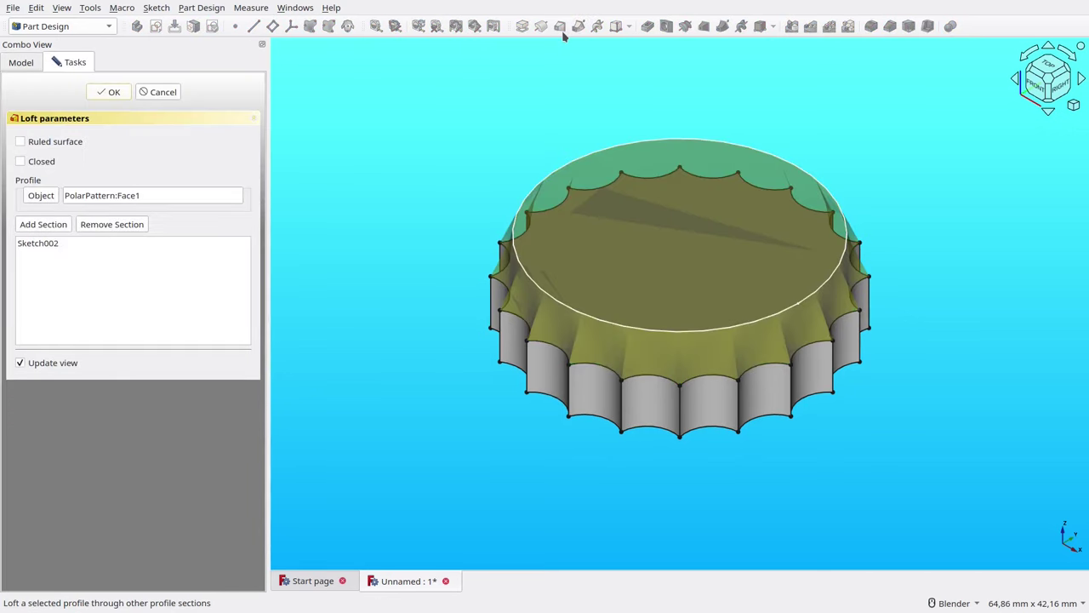
left_click(112, 92)
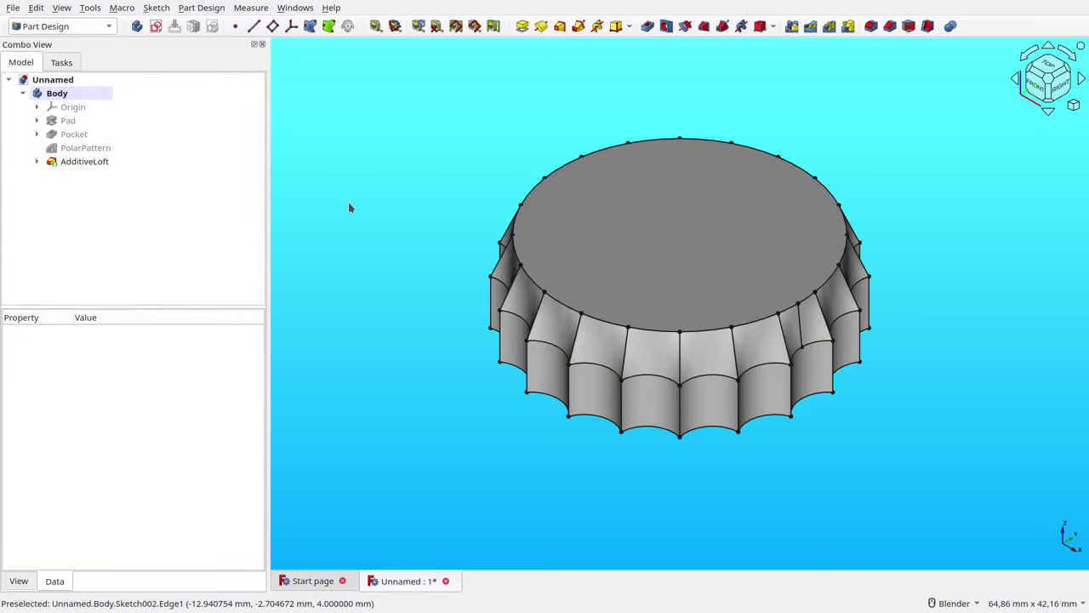
- Start a sketch on the loft's upper face and draw an origin-centred circle about 10.6 mm in radius
left_click(537, 214)
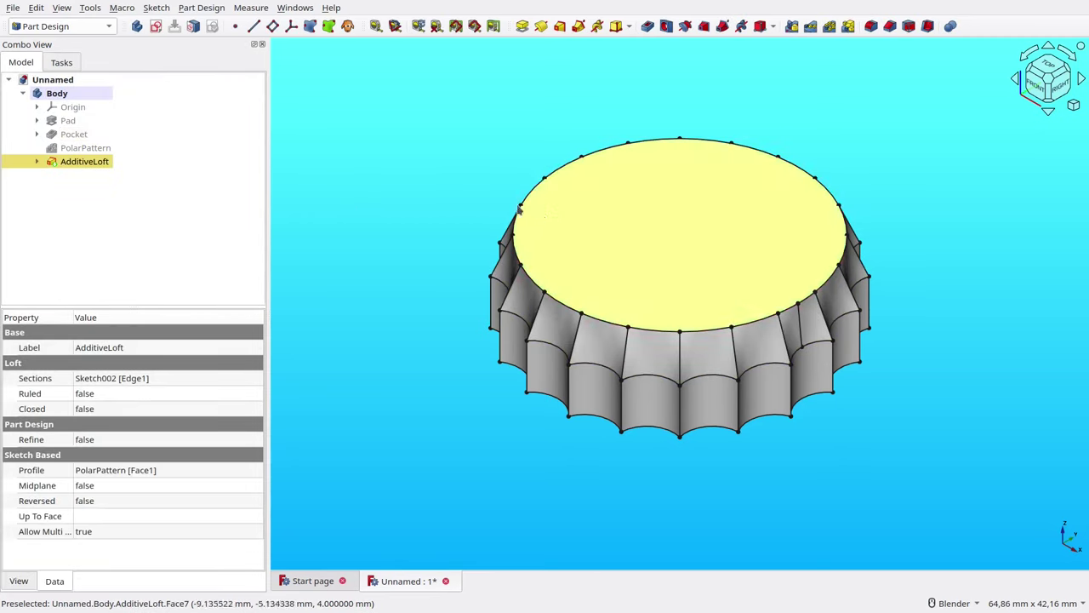
left_click(519, 209)
left_click(157, 27)
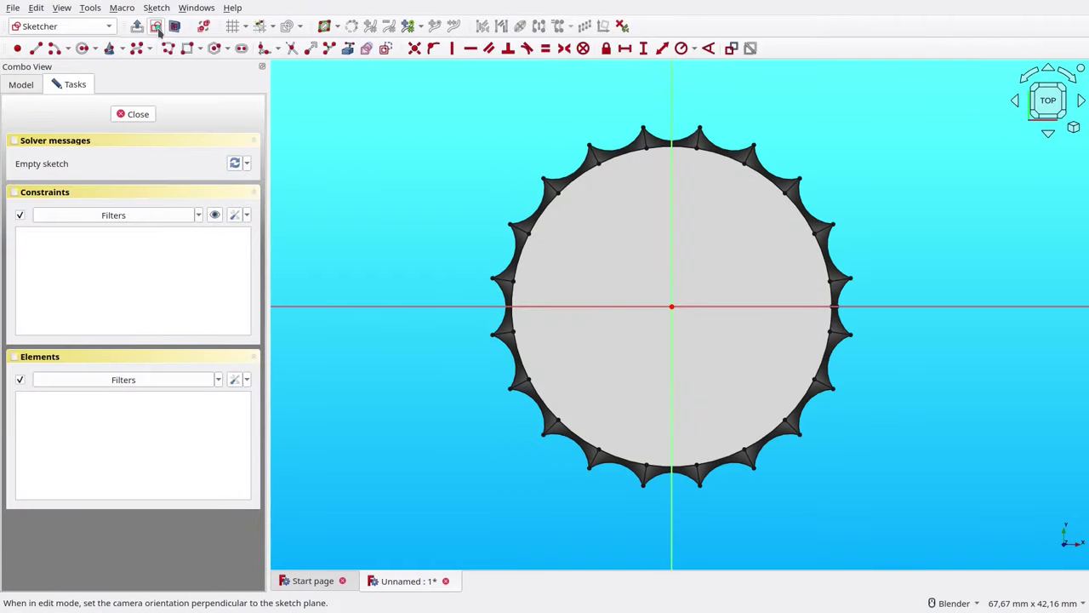
left_click(83, 49)
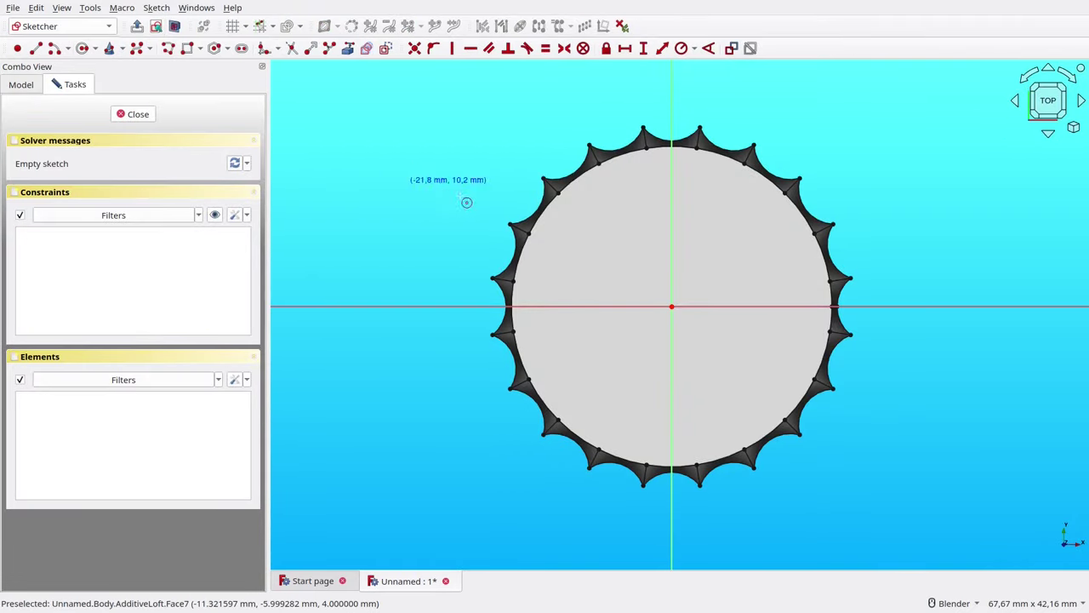
left_click(672, 306)
left_click(584, 213)
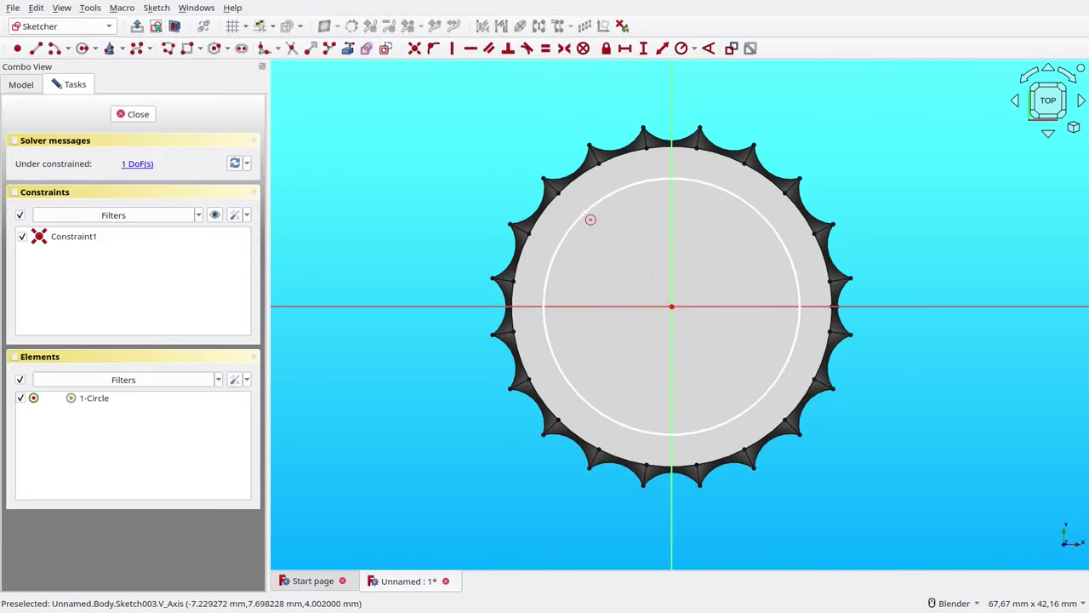
- Constrain the new circle's radius to 25/2 mm and finish the sketch
left_click(583, 215)
type("kr")
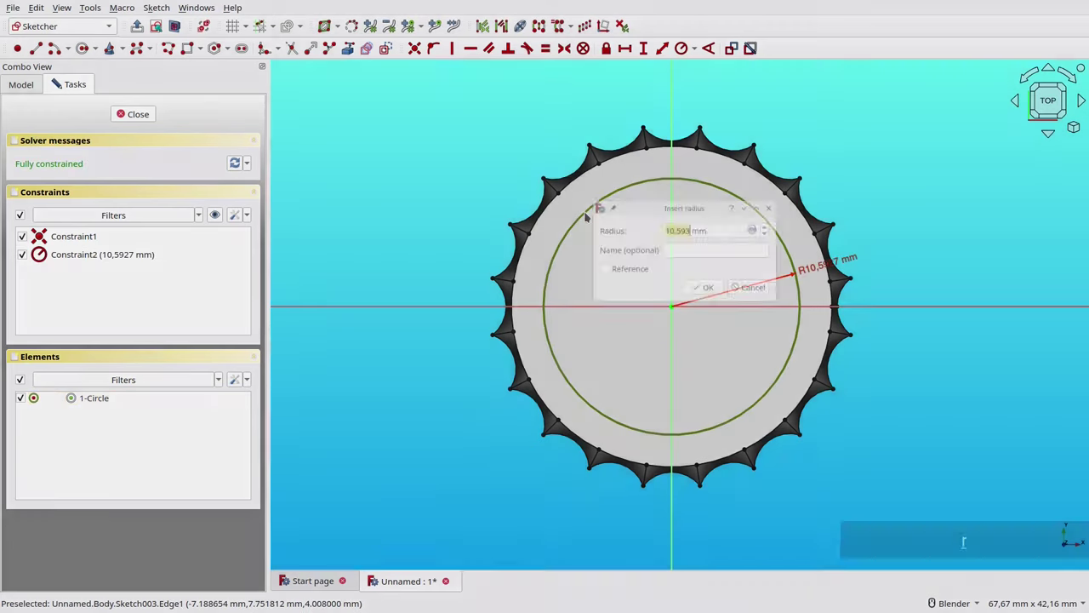
type("25/2")
key("Return")
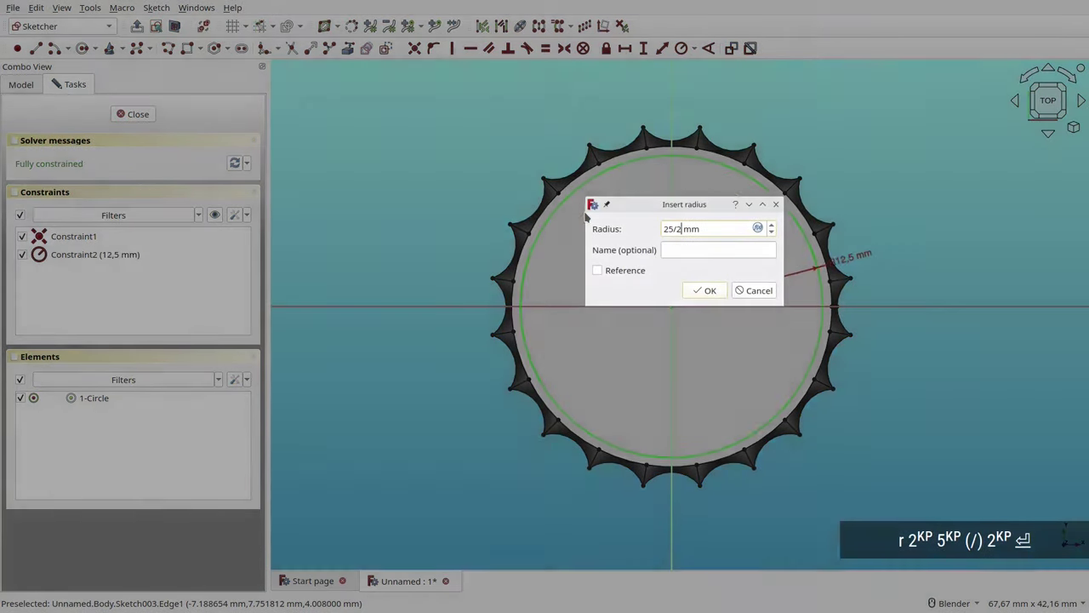
left_click(129, 116)
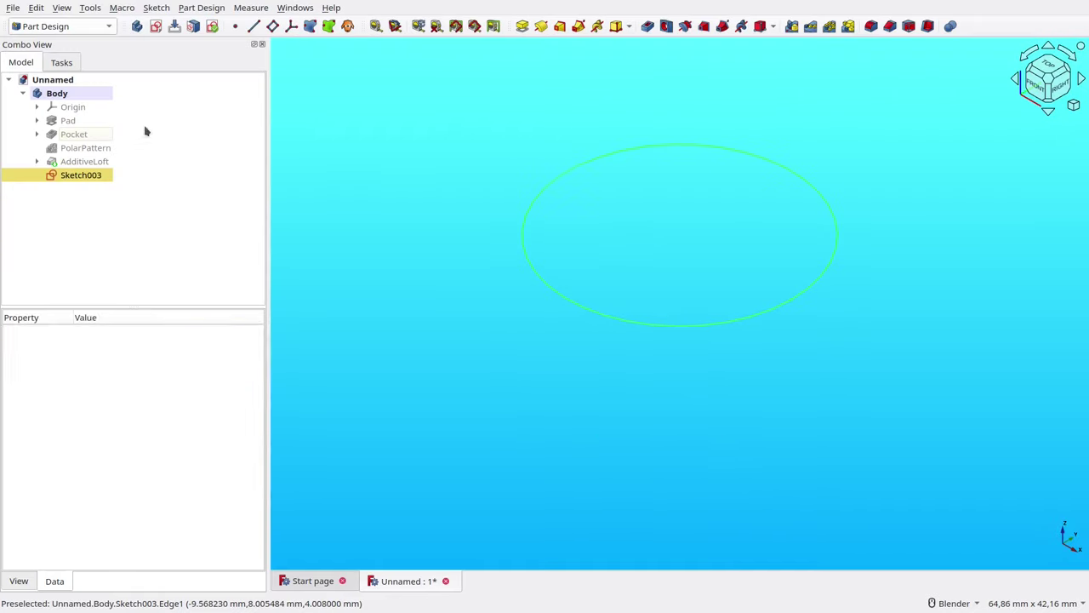
- Make the first additive loft visible again beneath the new circle sketch
left_click(351, 165)
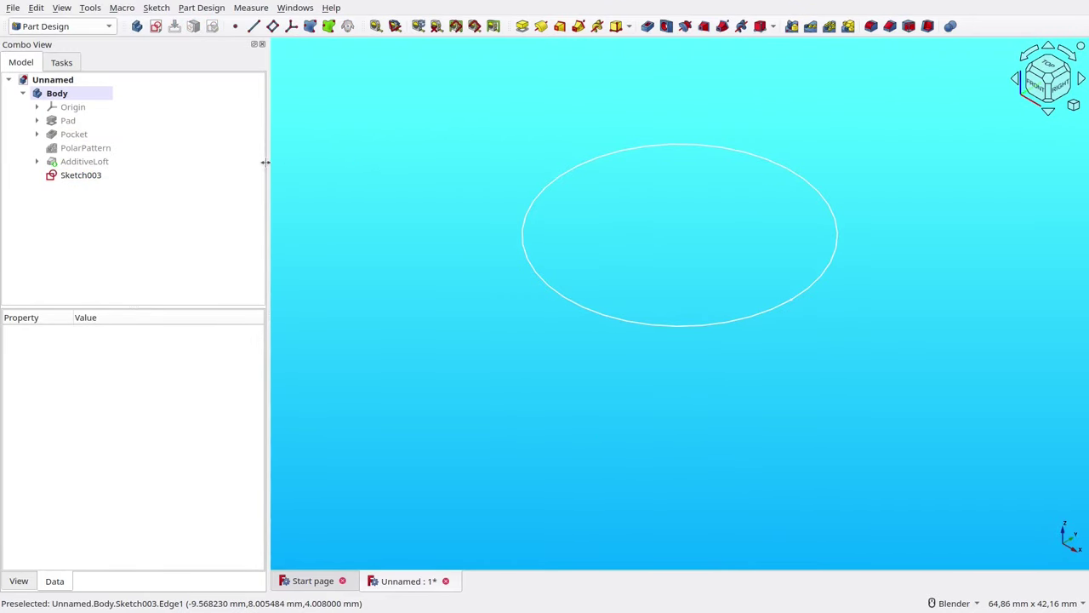
left_click(89, 161)
key("space")
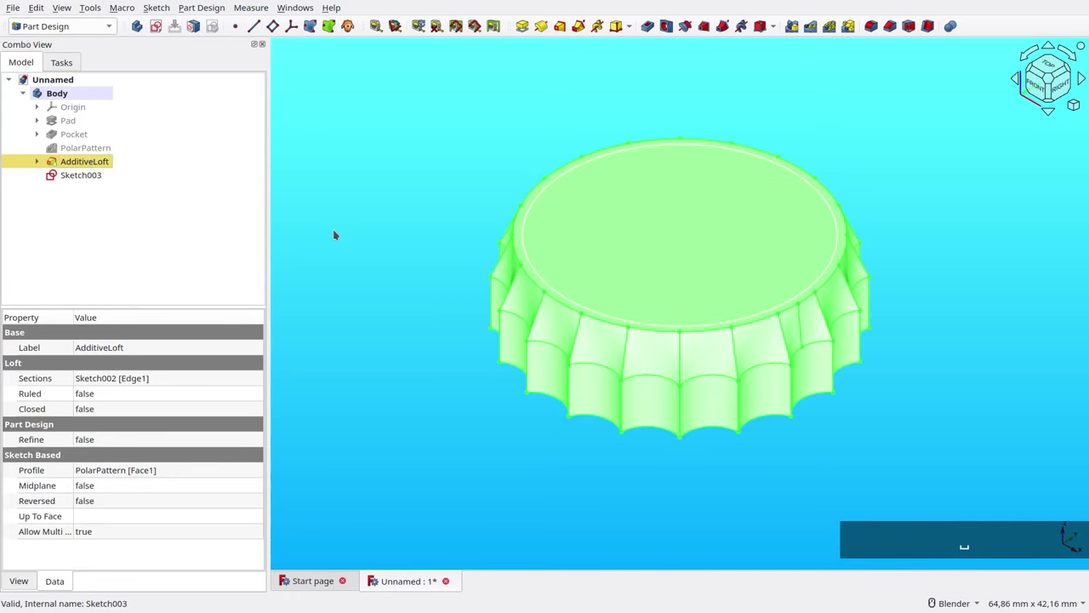
- Raise the 12.5 mm radius circle sketch above the loft with an attachment offset of 3 mm in Z
left_click(105, 175)
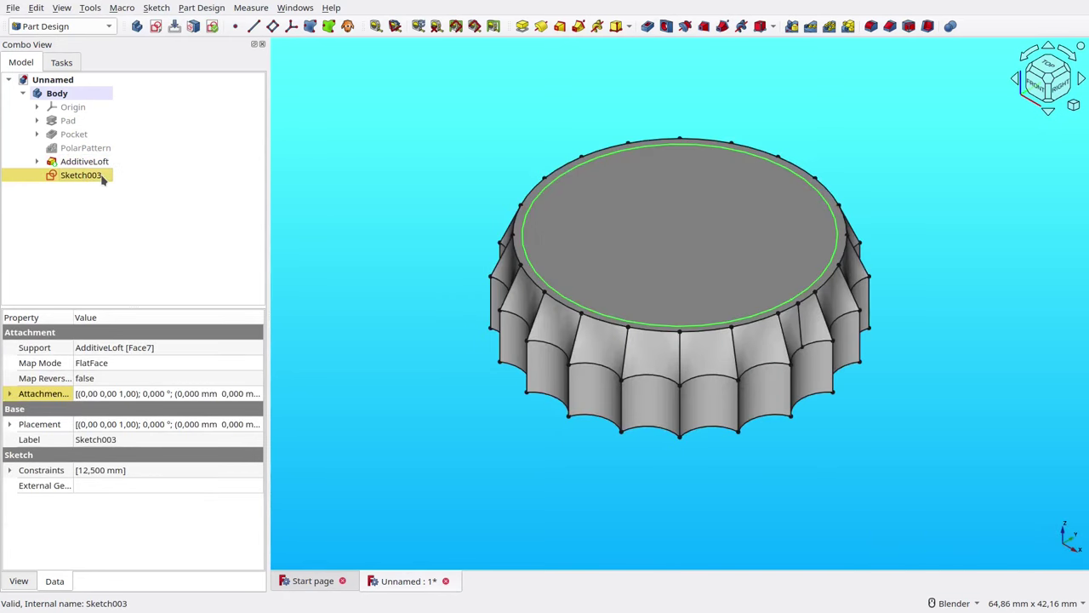
left_click(256, 400)
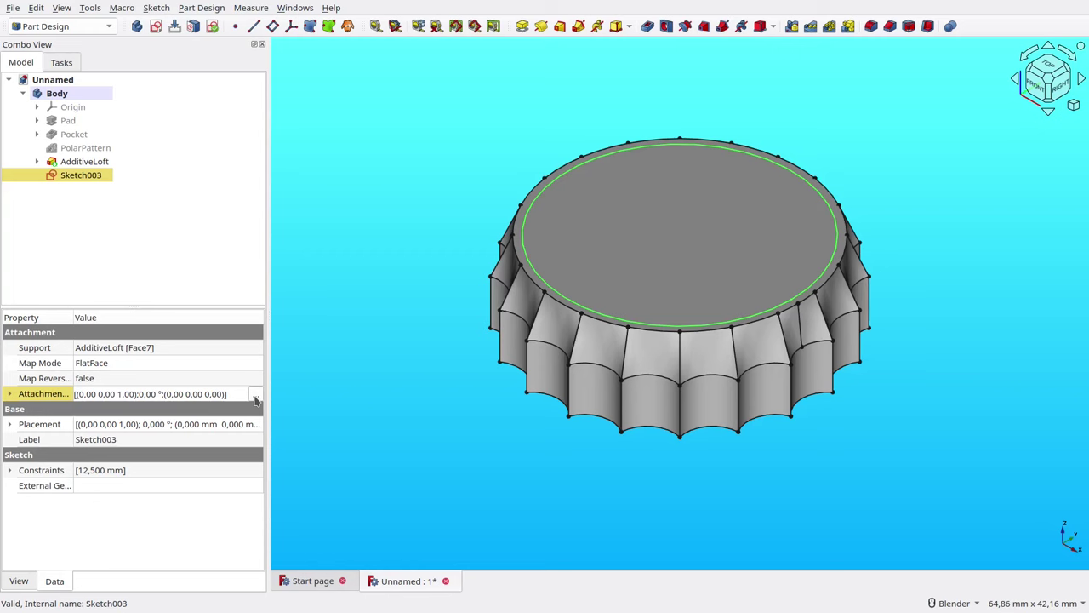
left_click(255, 398)
left_click_drag(90, 168, 49, 168)
type("3")
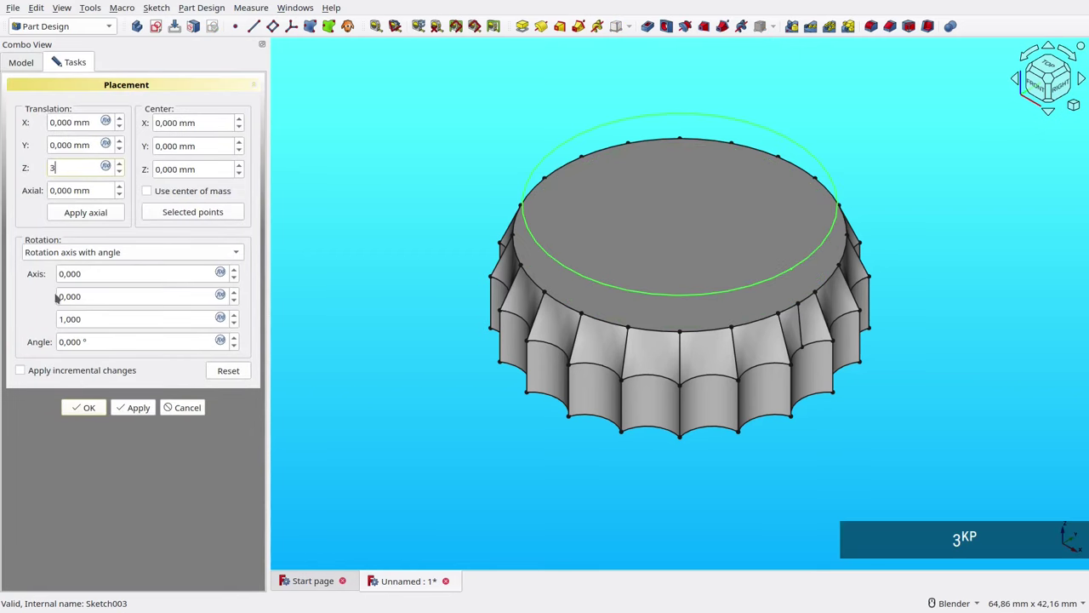
left_click(82, 408)
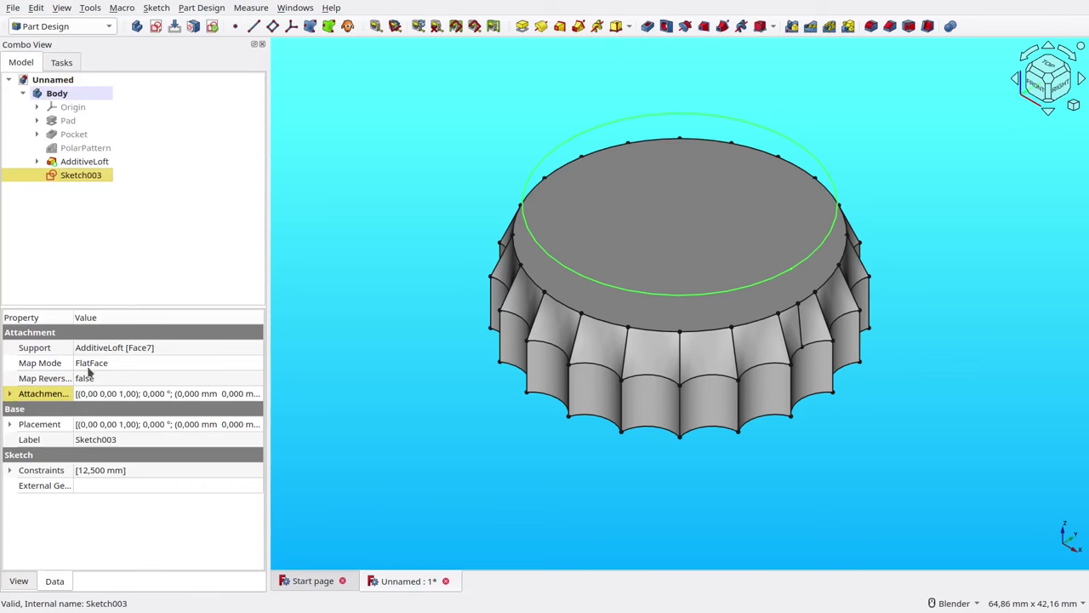
left_click(99, 263)
- Create a second additive loft from the first loft's upper face to the raised circle sketch
left_click(521, 247)
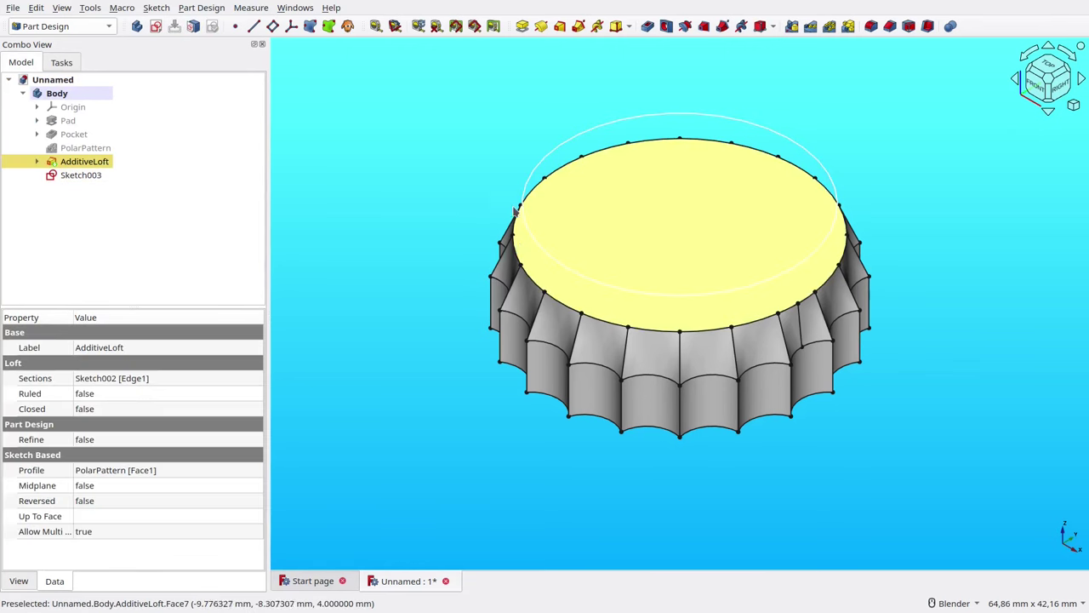
left_click(531, 183, "ctrl")
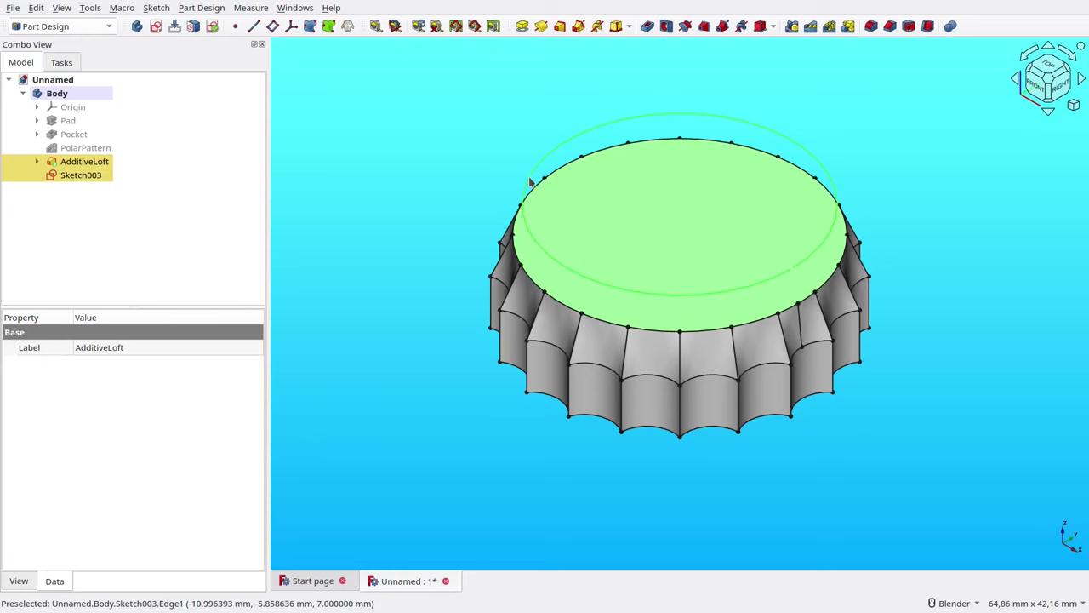
left_click(558, 28)
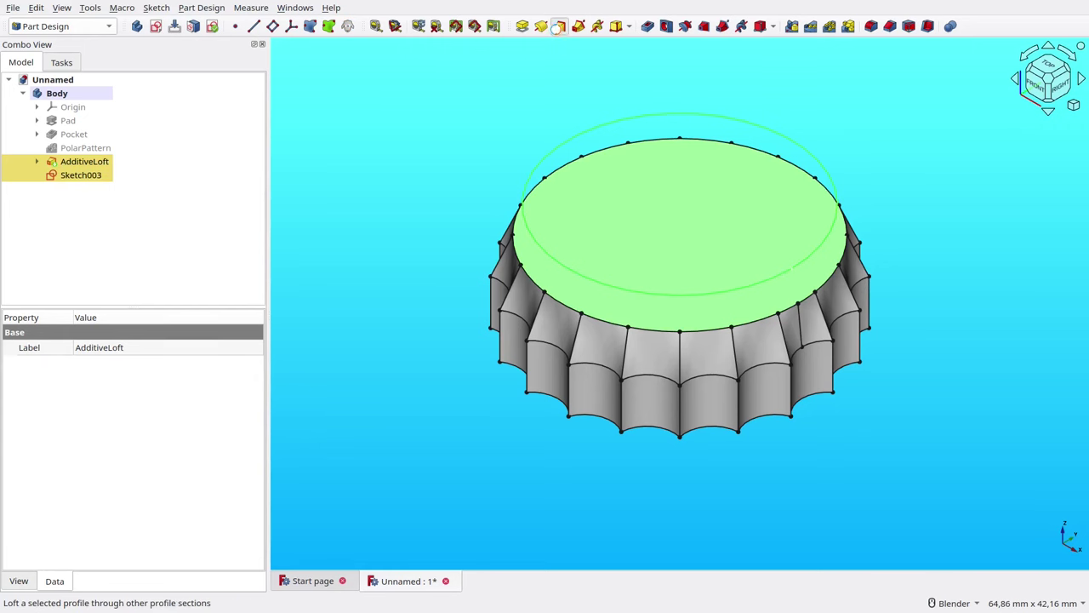
left_click(119, 90)
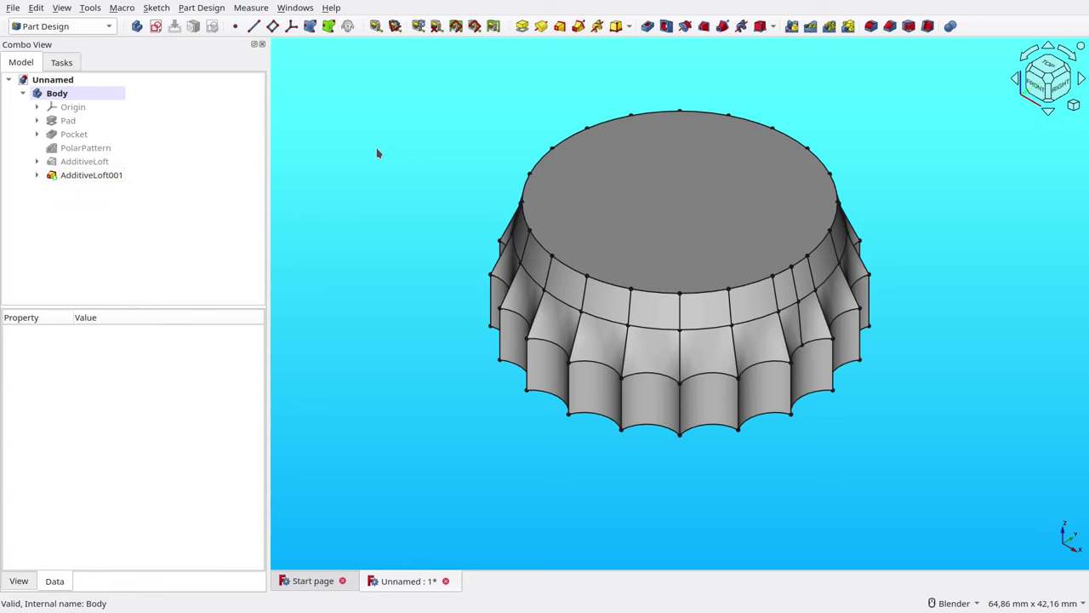
key("v")
key("f")
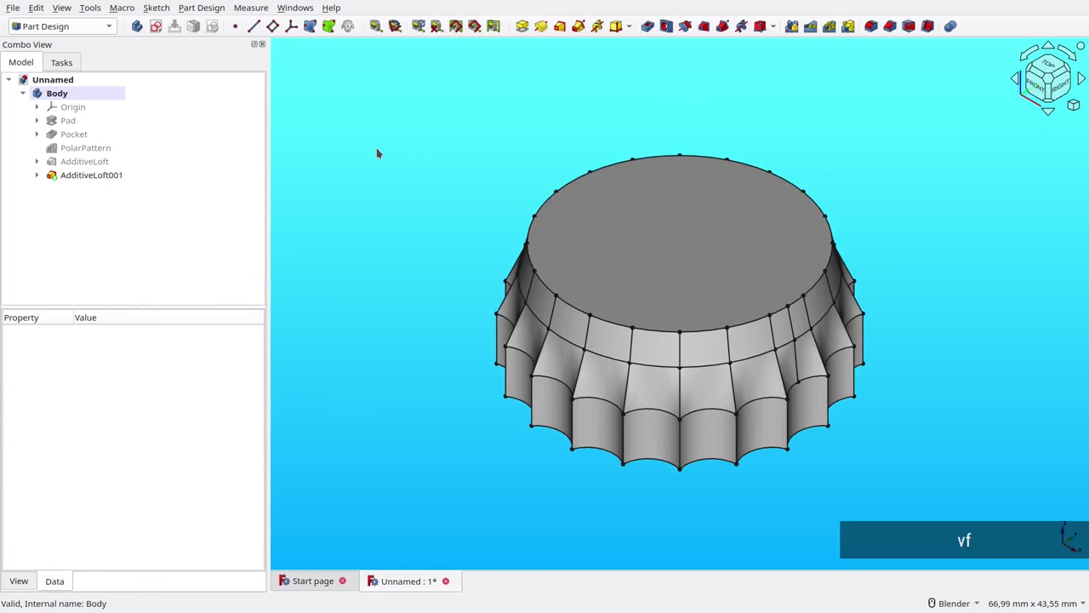
- Fillet the edges of the second loft's upper face with a 2.5 mm radius
left_click(644, 222)
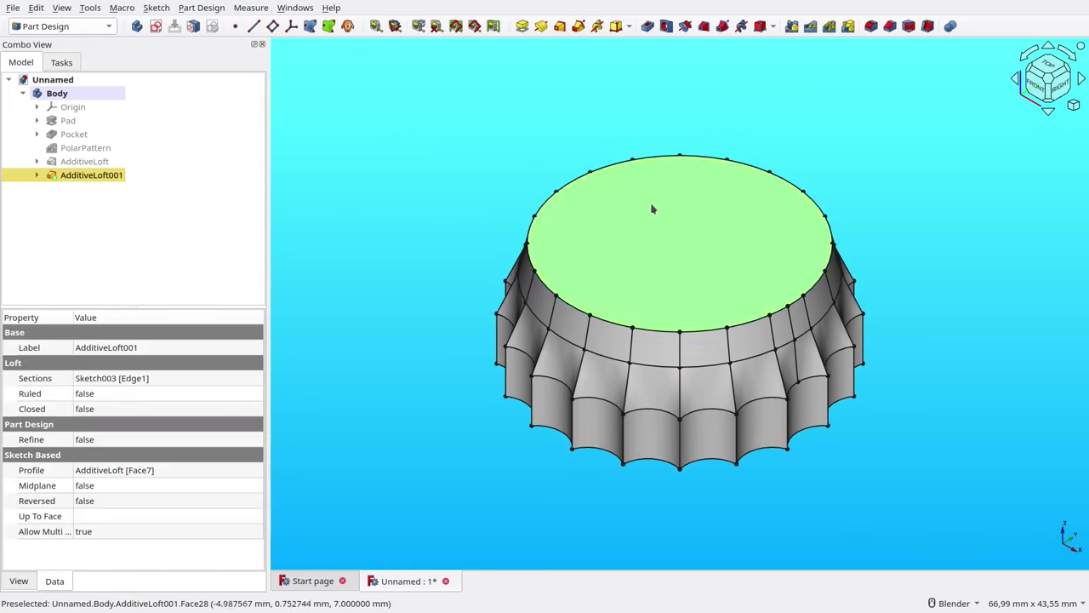
left_click(871, 26)
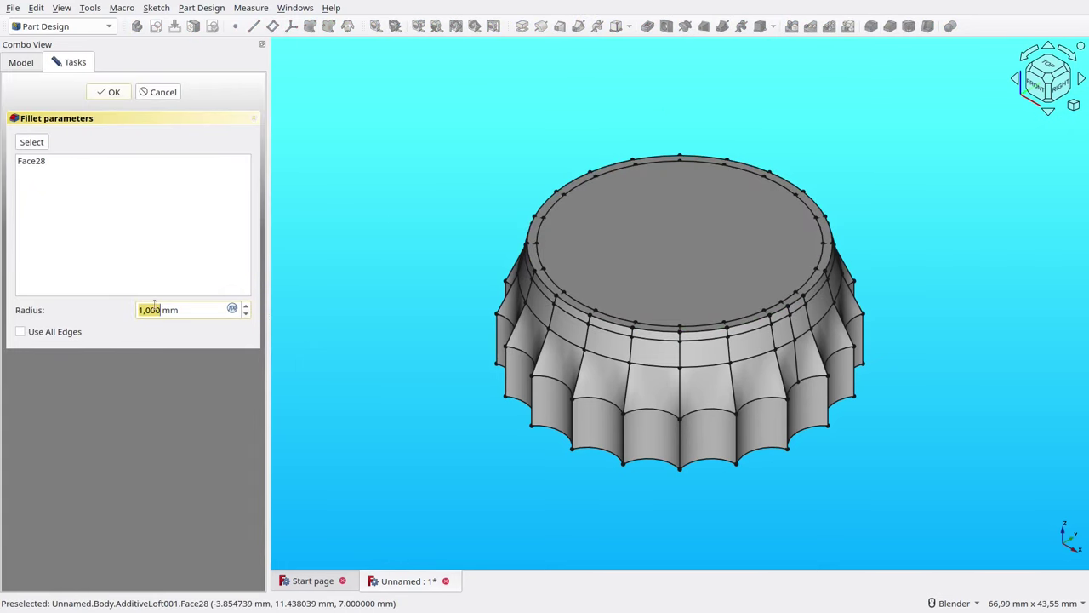
triple_click(154, 310)
type("2,5")
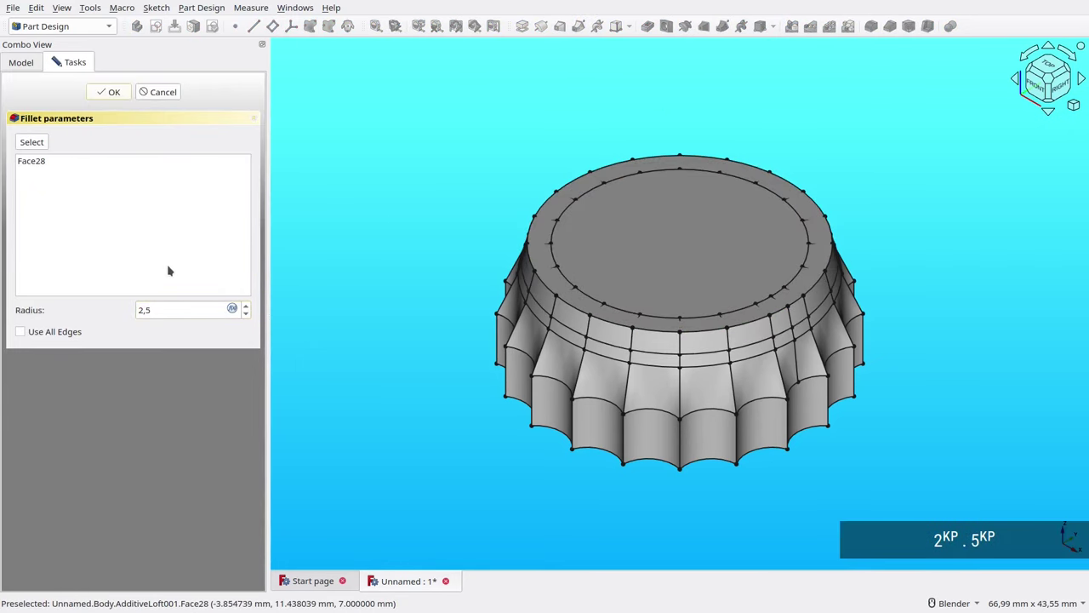
left_click(112, 94)
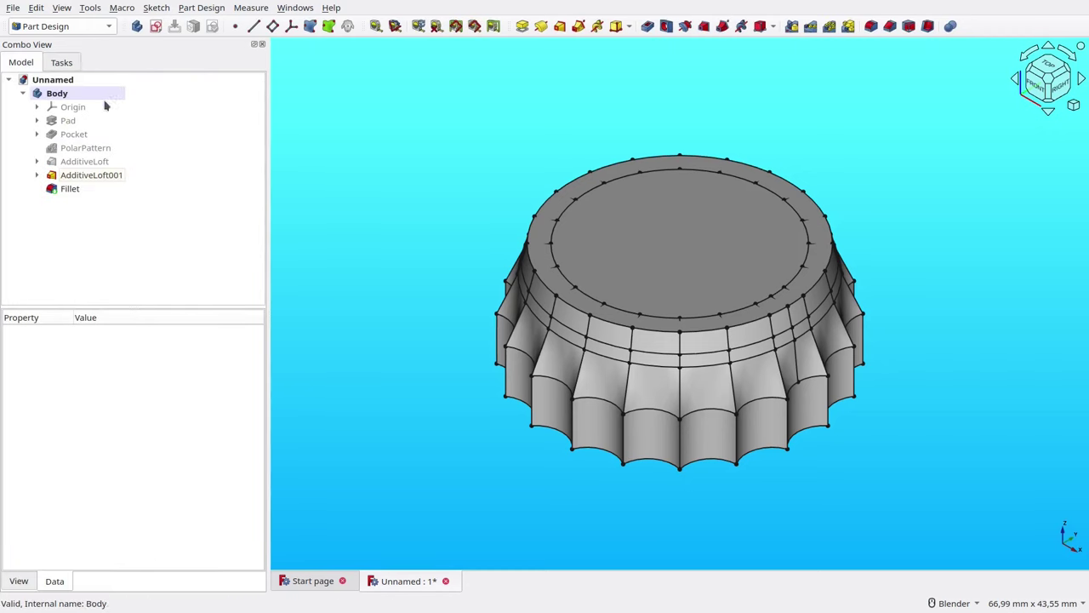
- Hide the second additive loft so that only the filleted body is displayed
left_click(83, 179)
key("space")
key("space")
key("space")
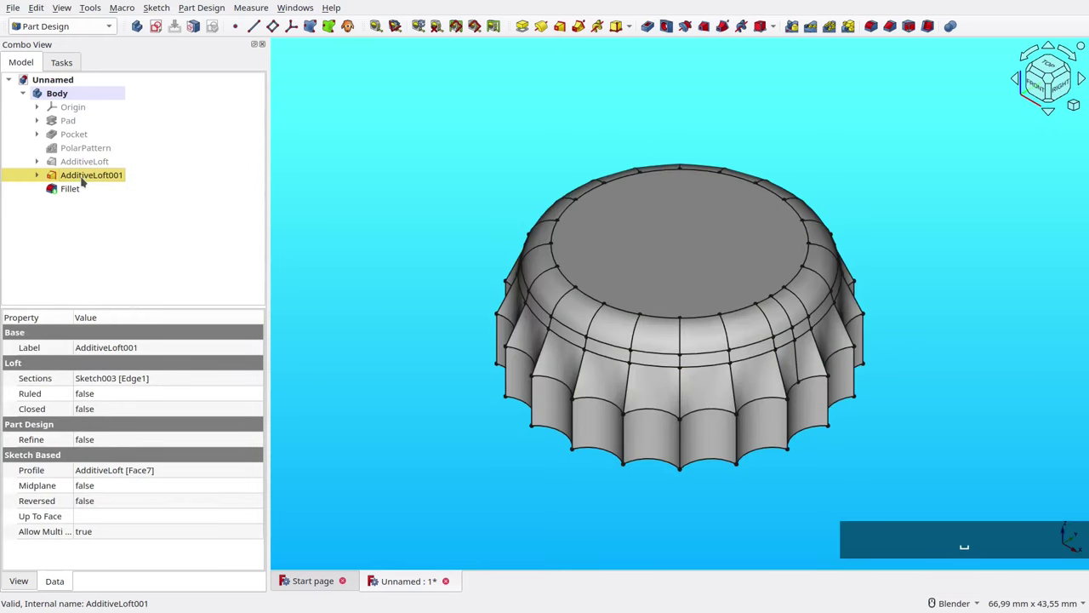
left_click(75, 188)
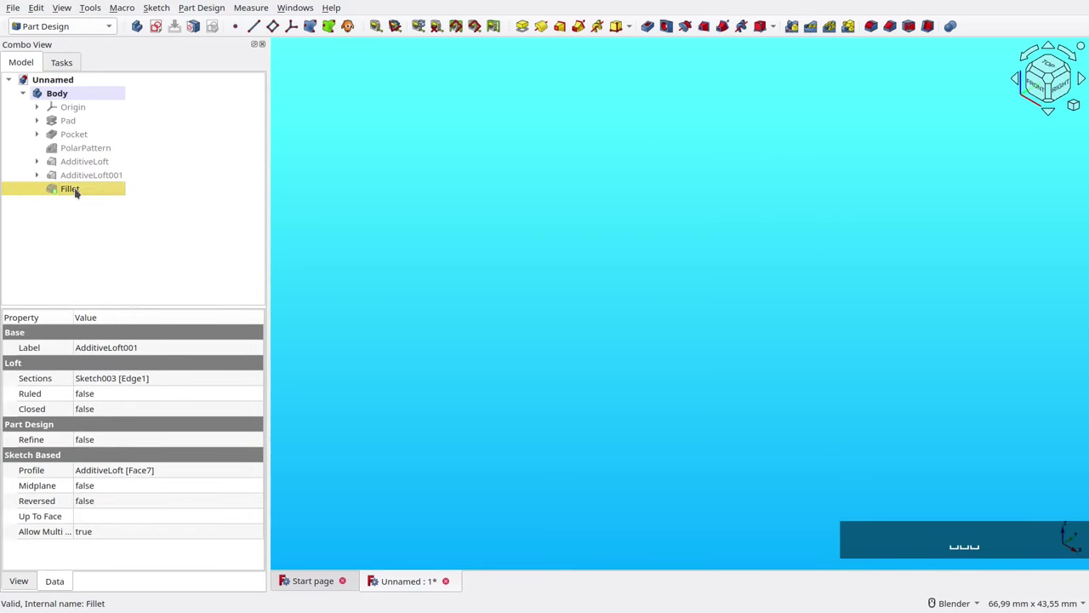
key("space")
left_click(376, 239)
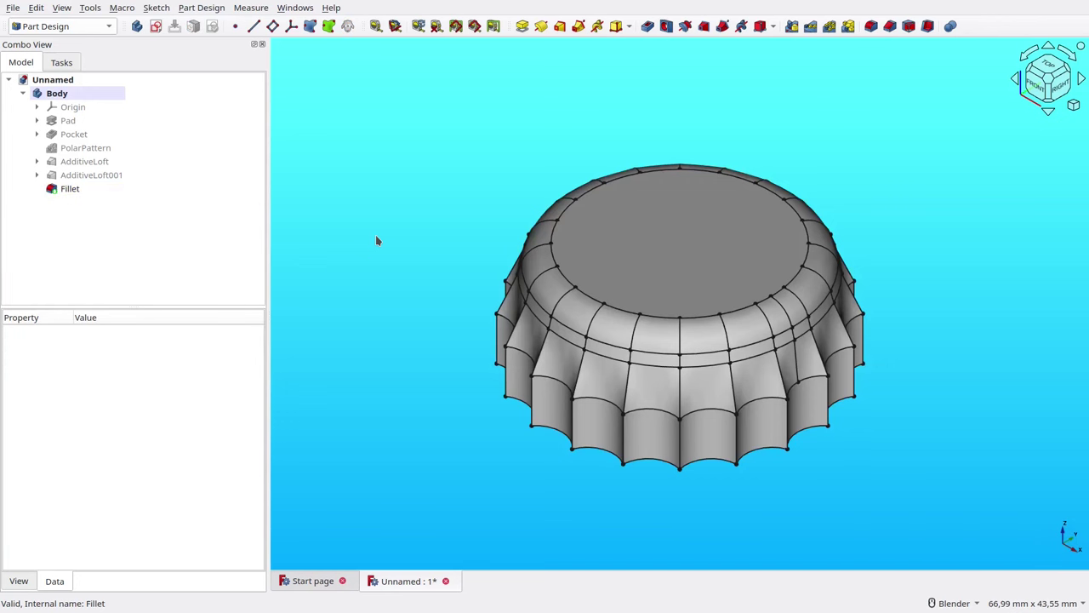
- Pocket the scalloped bottom face 5 mm deep to remove the straight-walled base of the cap
middle_click_drag(331, 379, 423, 202)
left_click(624, 264)
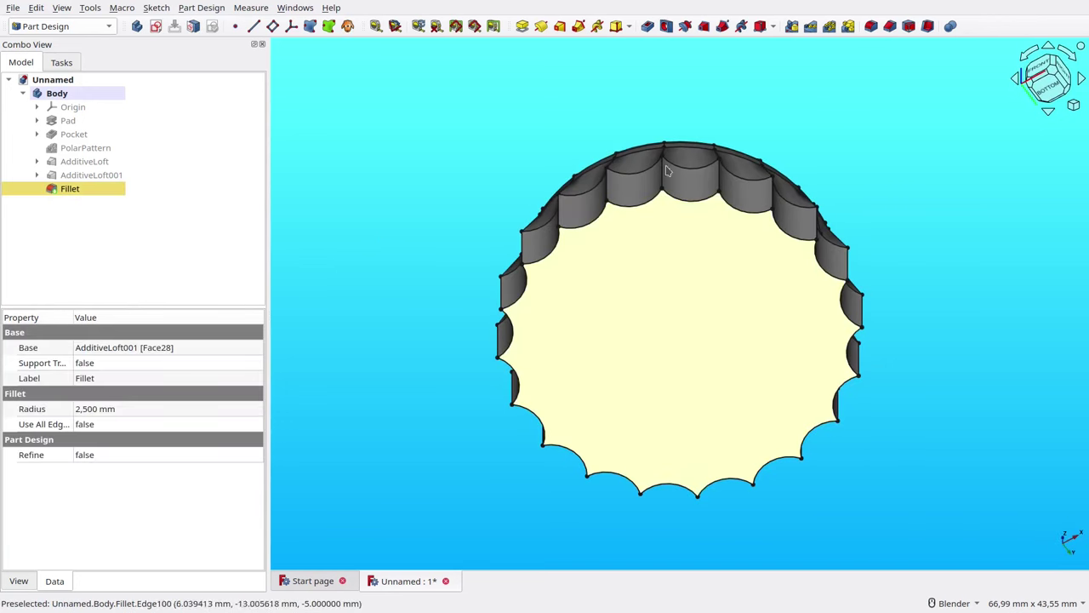
left_click(648, 26)
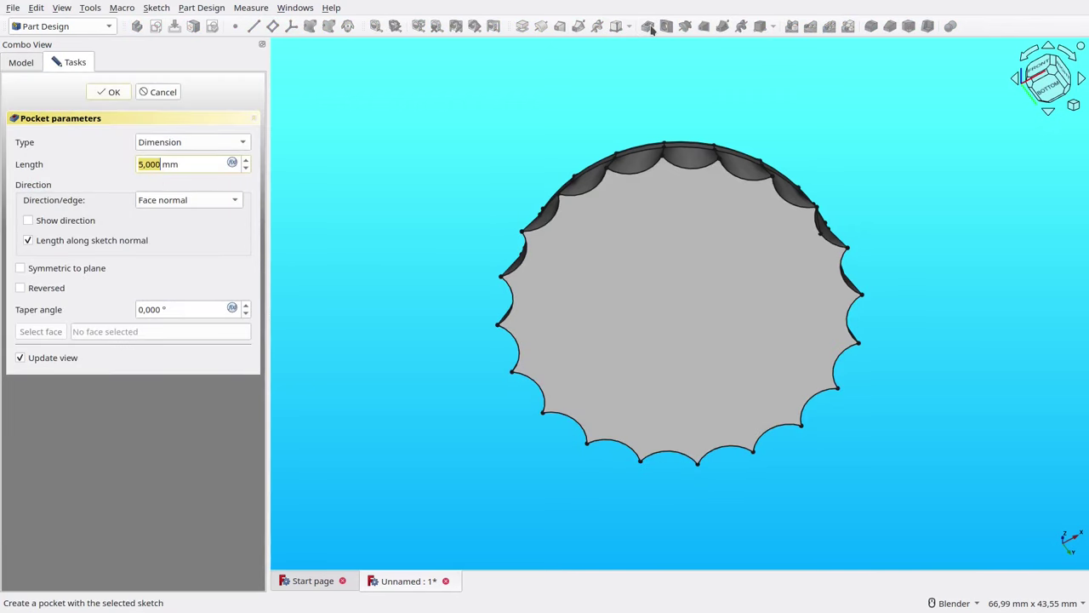
left_click(119, 92)
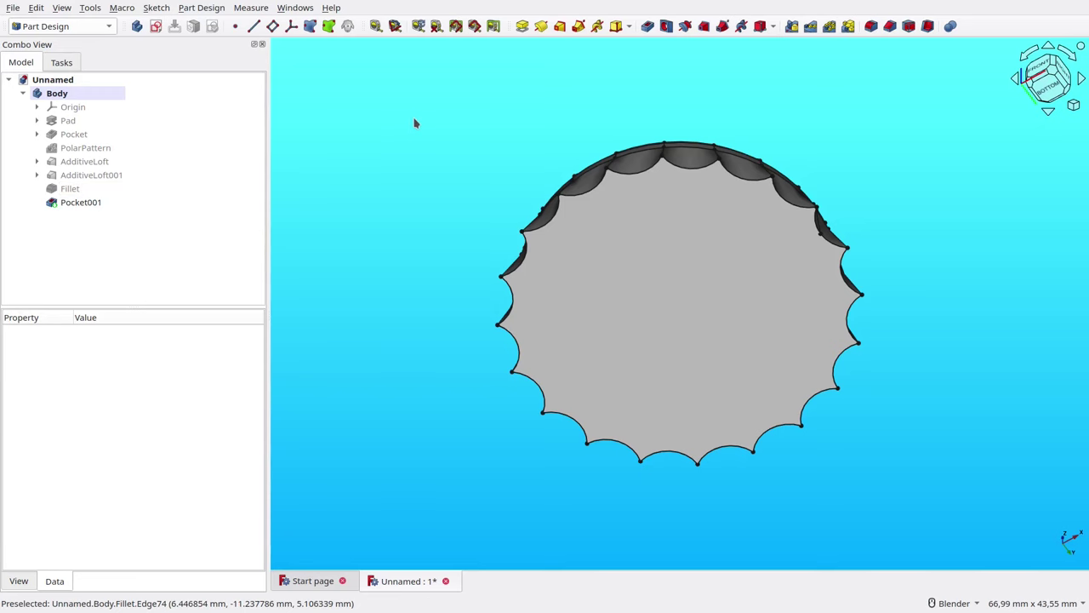
- Try to hollow the cap with a 1 mm Thickness that opens the bottom face
middle_click_drag(414, 122, 486, 352)
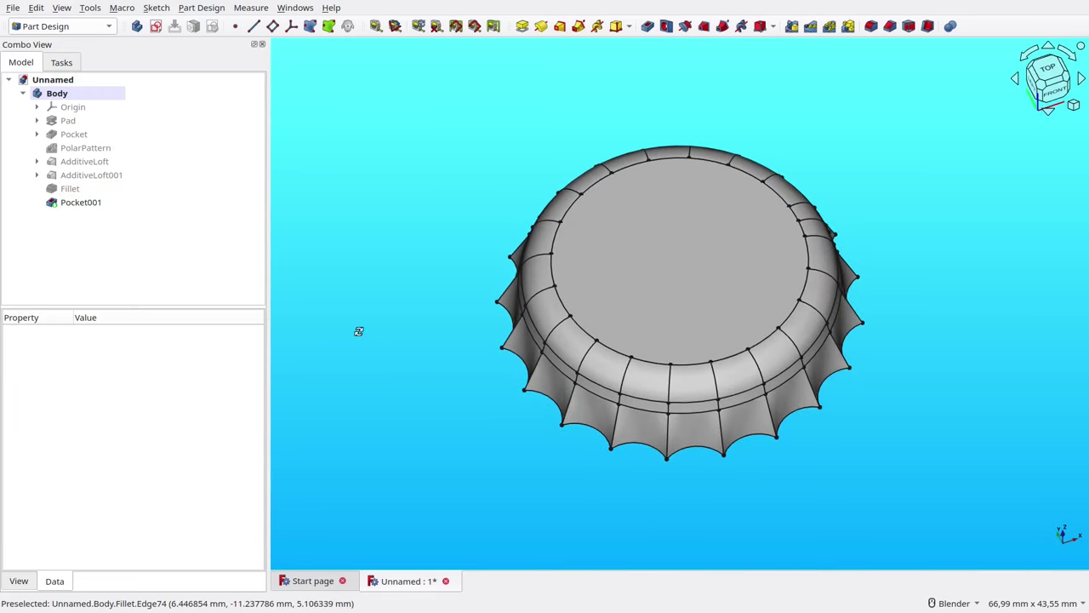
middle_click_drag(358, 331, 455, 349)
middle_click_drag(366, 405, 408, 204)
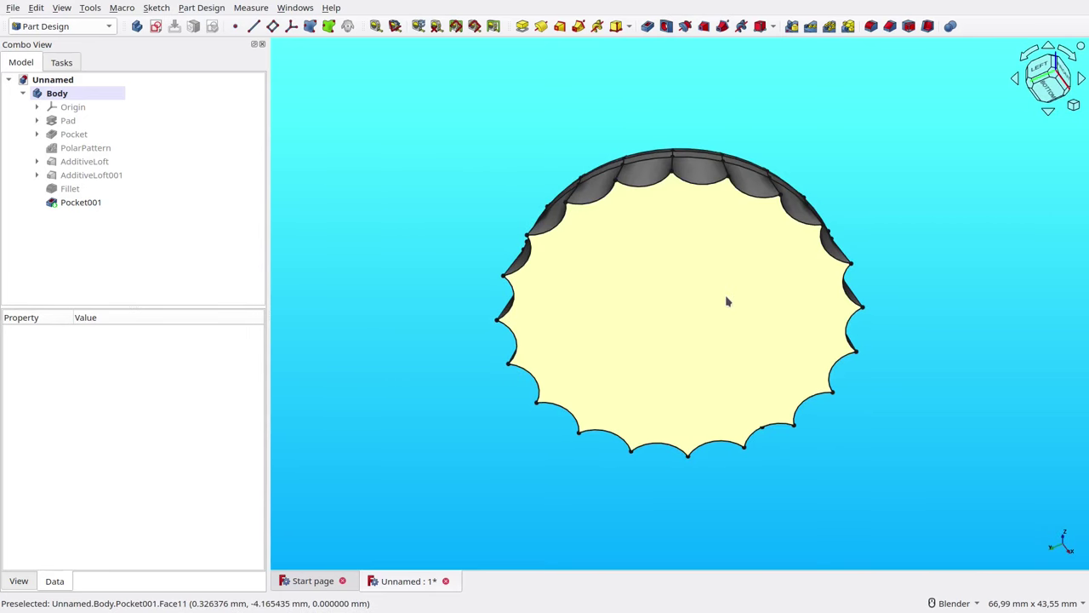
left_click(725, 296)
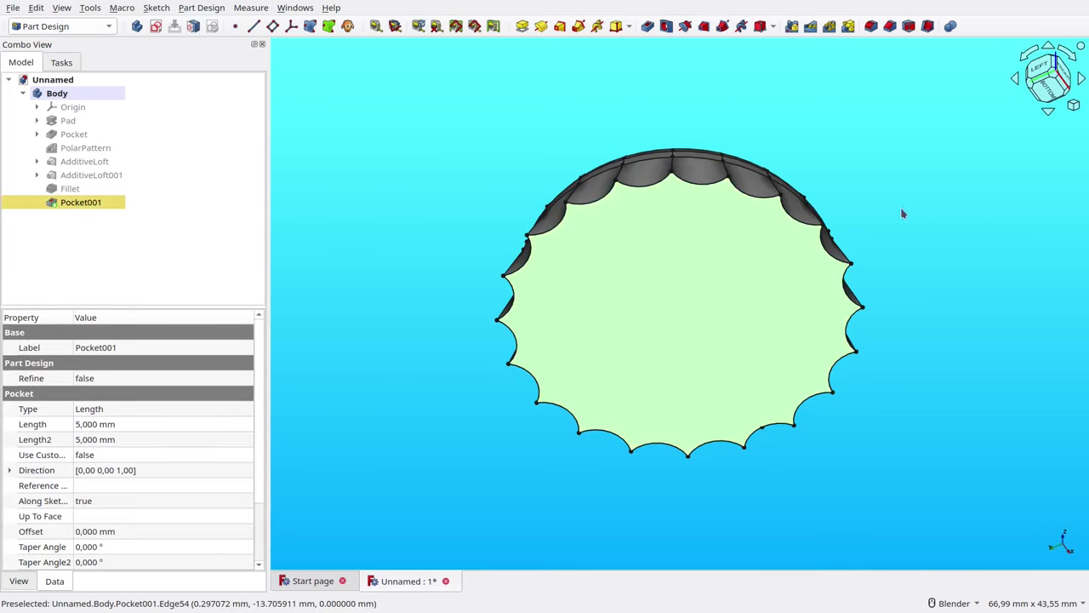
left_click(932, 26)
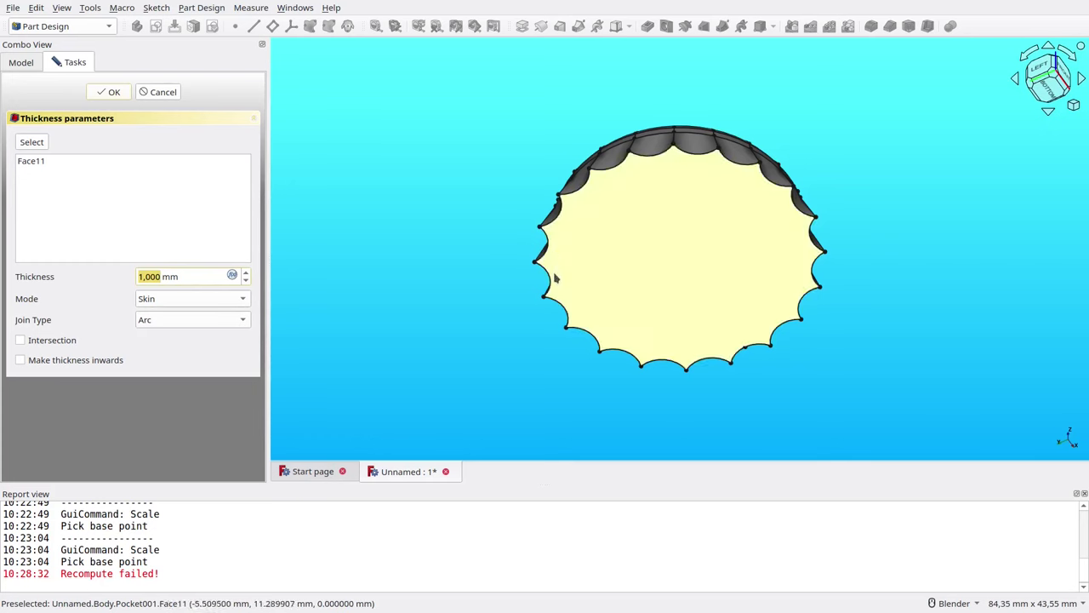
left_click(166, 92)
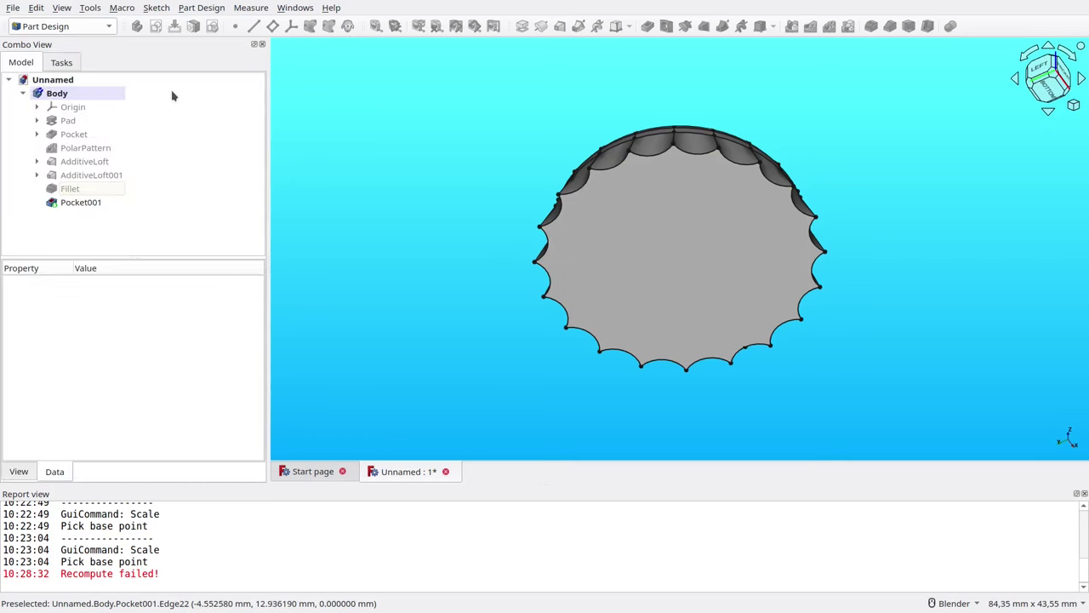
left_click(1083, 493)
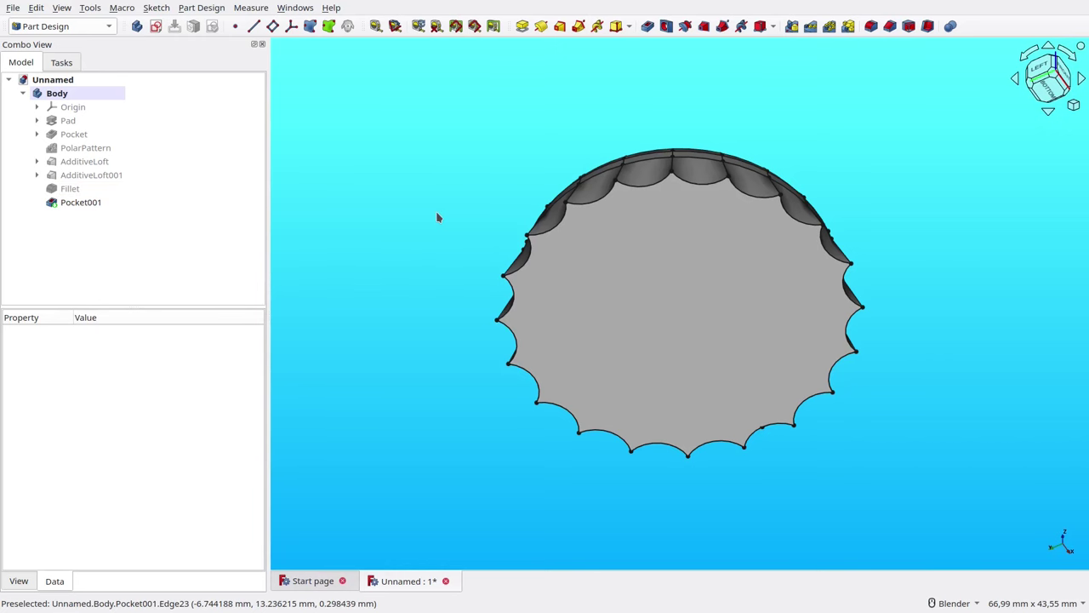
- Display the cap from the front in wireframe, fitted to the view
key("KP_1")
key("v")
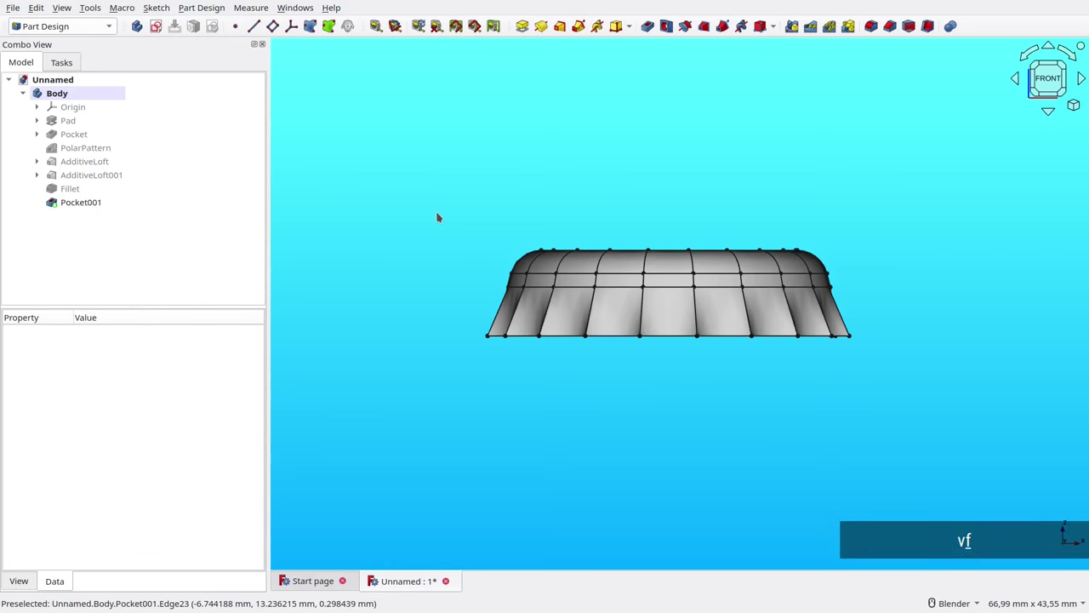
key("f")
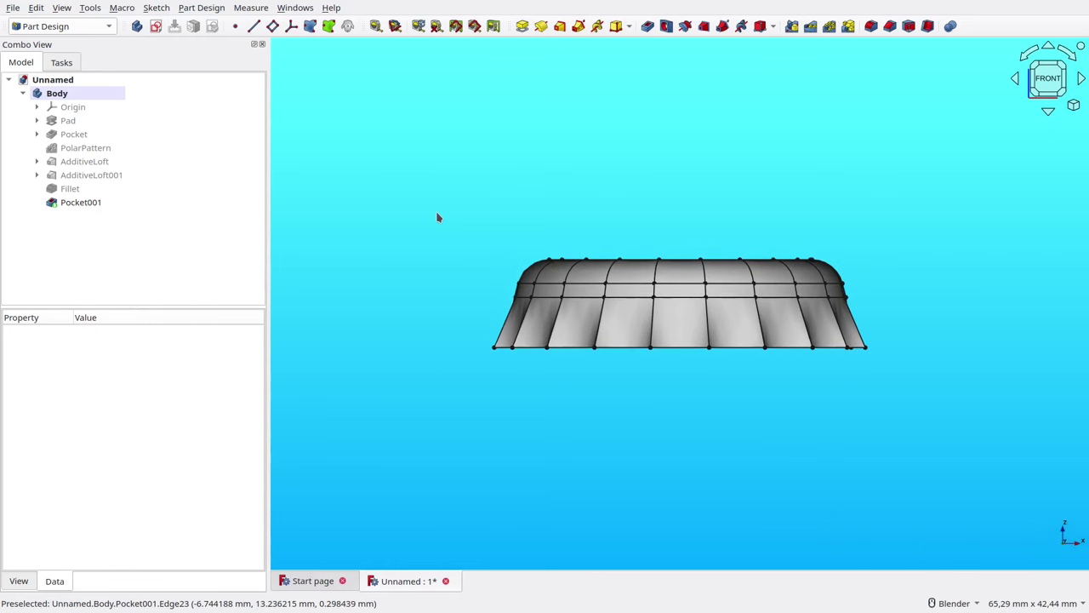
key("v")
key("3")
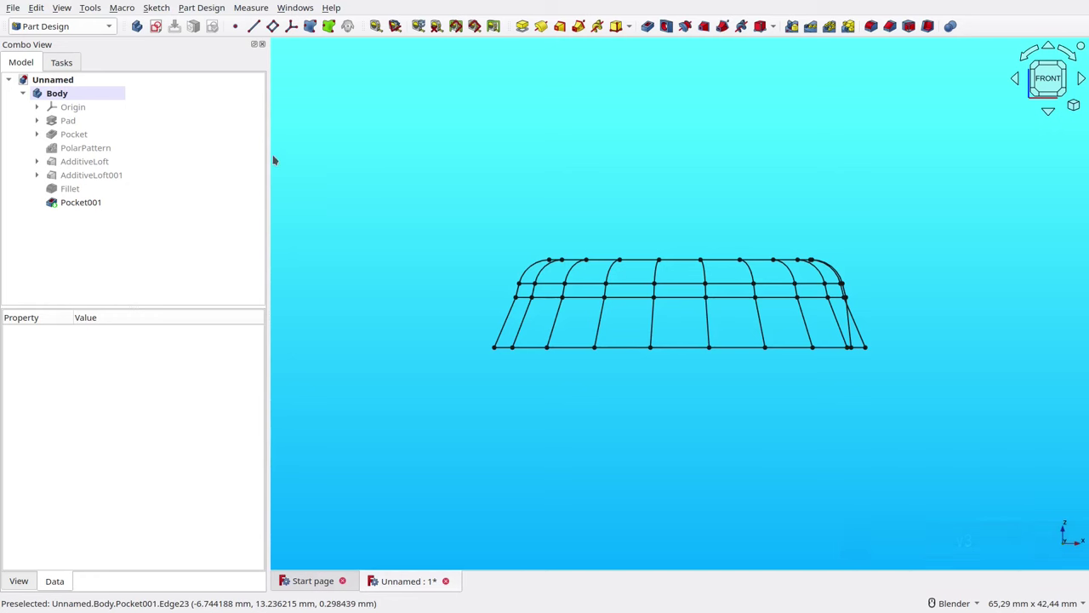
- Collapse the body's feature list and switch to the Draft workbench
left_click(23, 93)
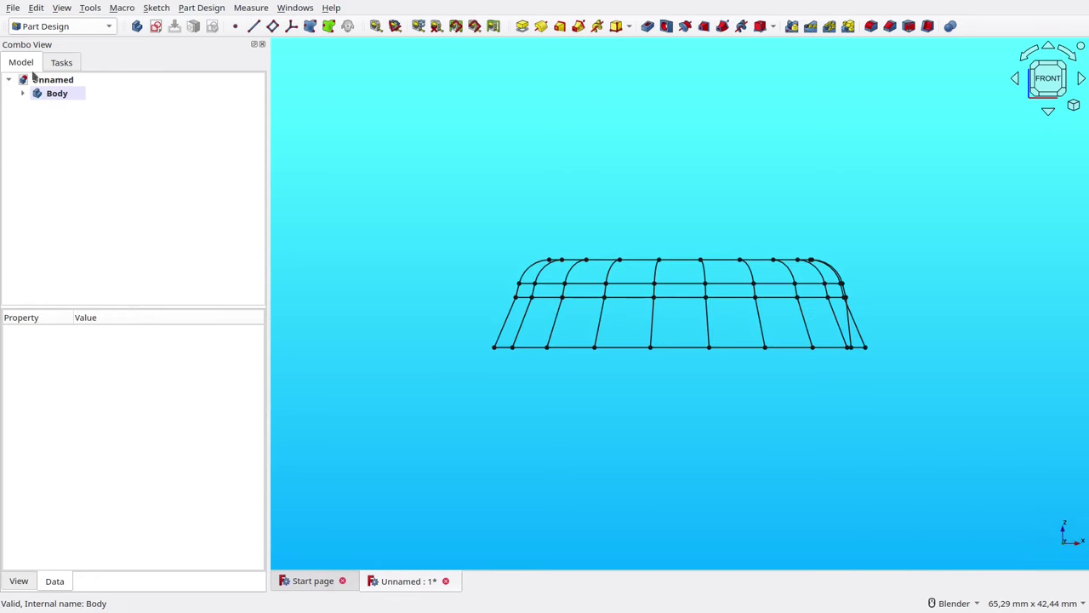
left_click(38, 26)
left_click(34, 43)
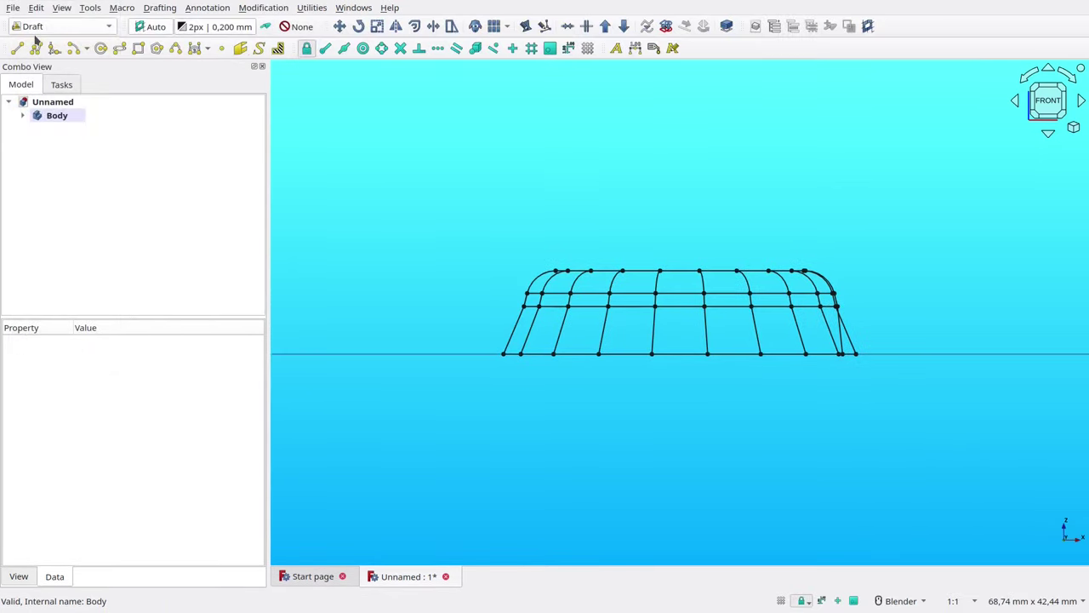
left_click(591, 52)
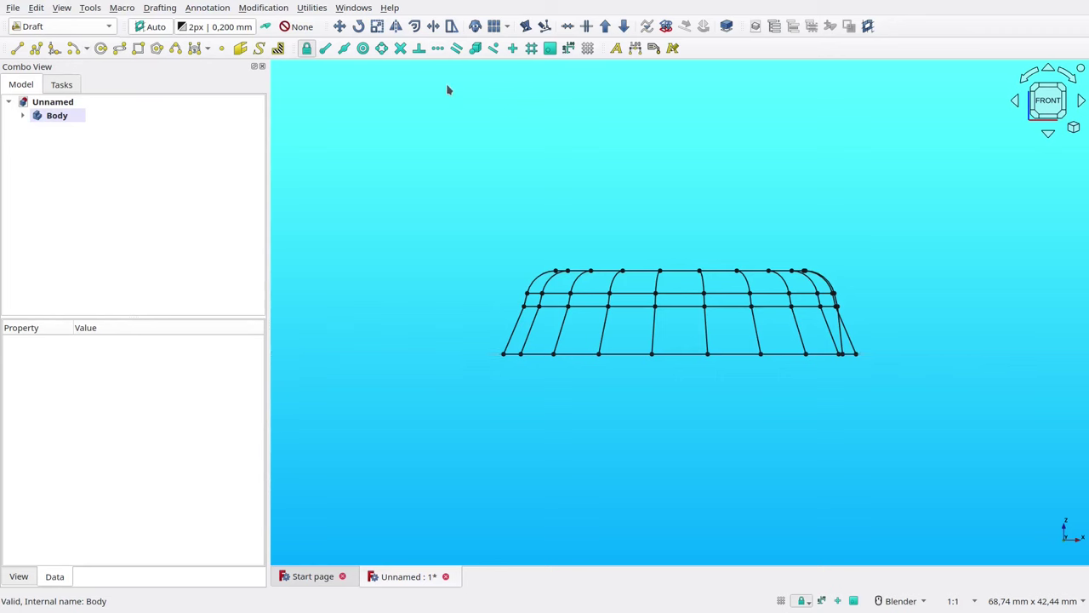
- Start a Draft Scale of the cap from its slanted lower edge, with the base point at local X, Y and Z 0
left_click(380, 28)
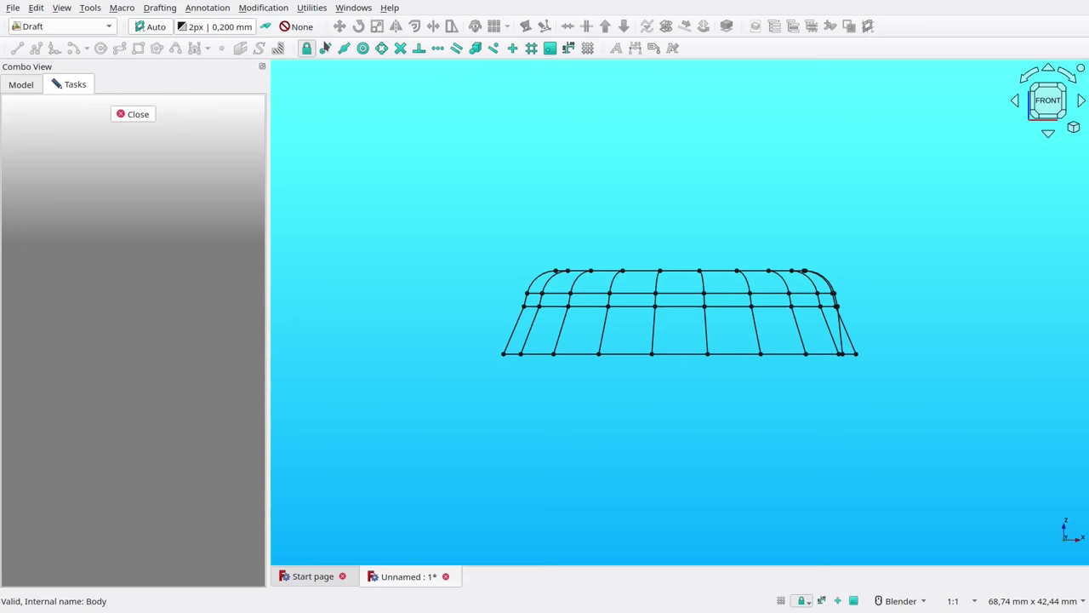
left_click(517, 326)
left_click(129, 166)
triple_click(128, 166)
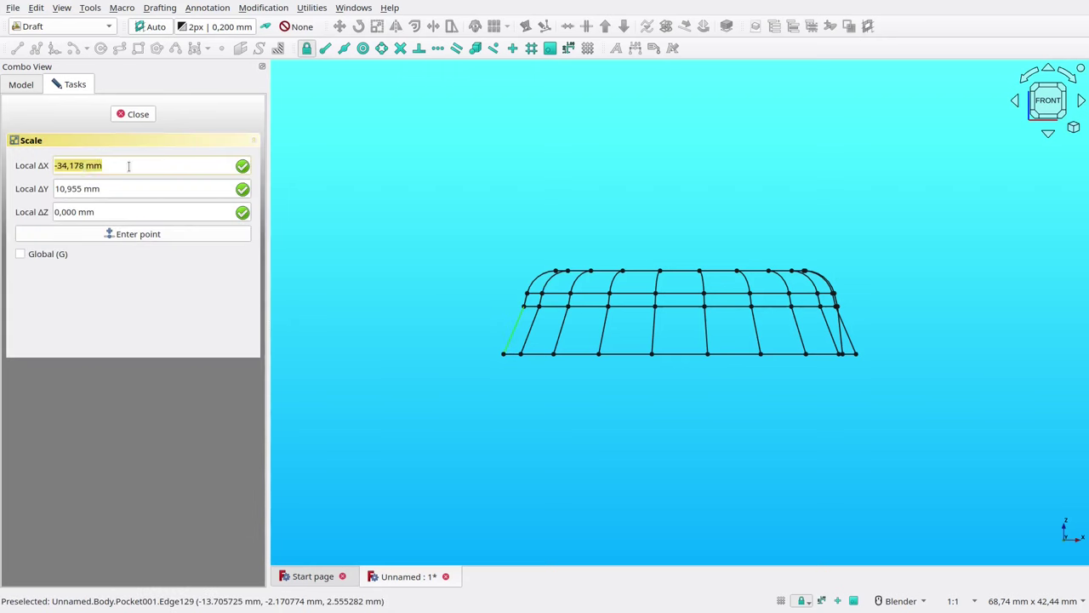
type("0")
triple_click(128, 190)
type("000")
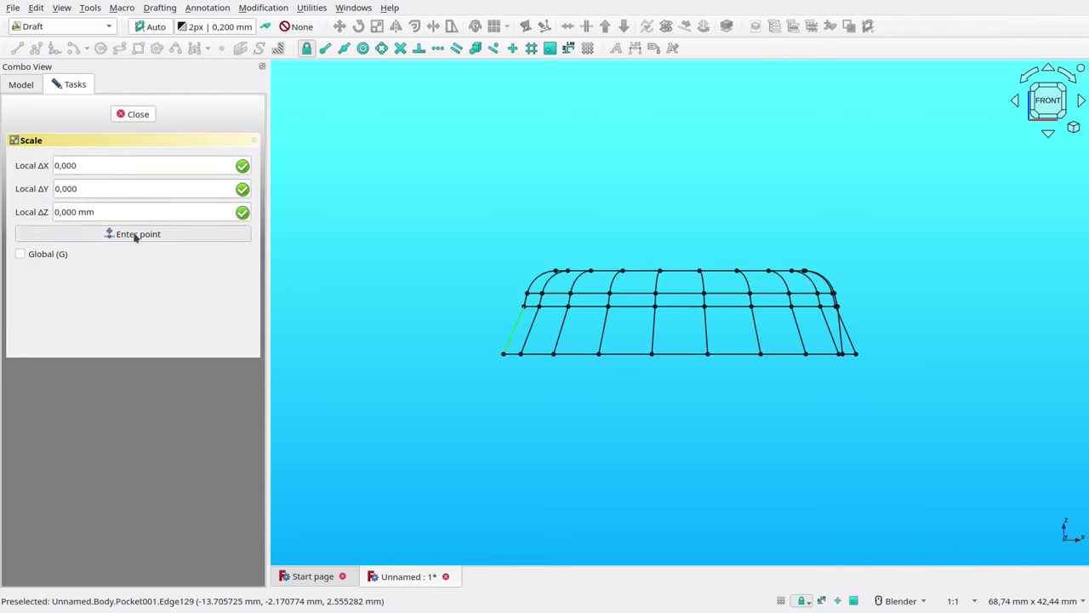
left_click(134, 234)
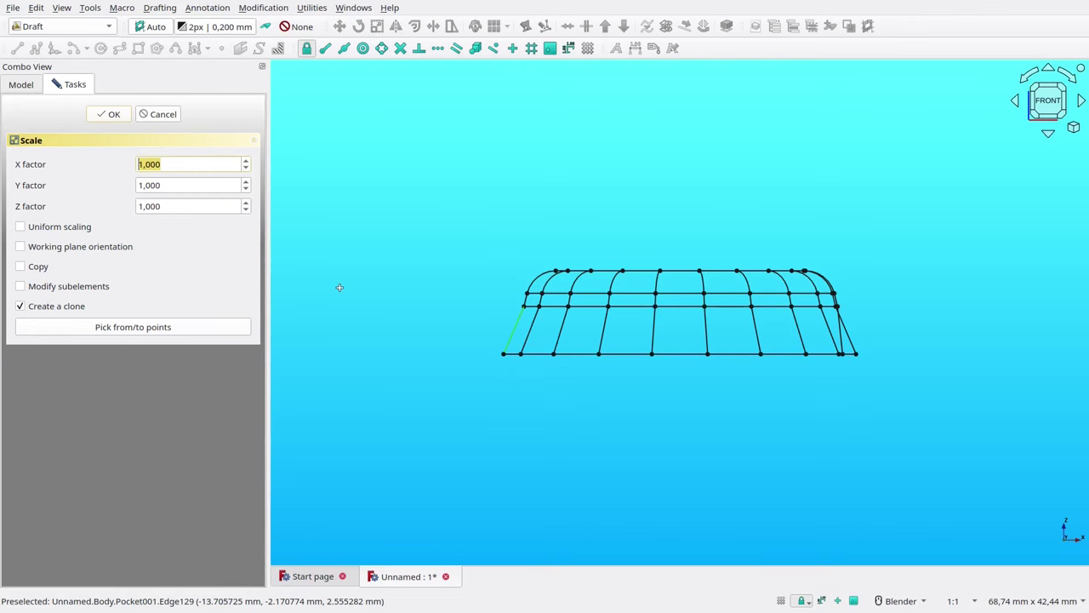
- Switch to Qalculate! and calculate the horizontal scale factor for a 0.5 mm wall as (30-0.5*2)/30
key("alt+Tab")
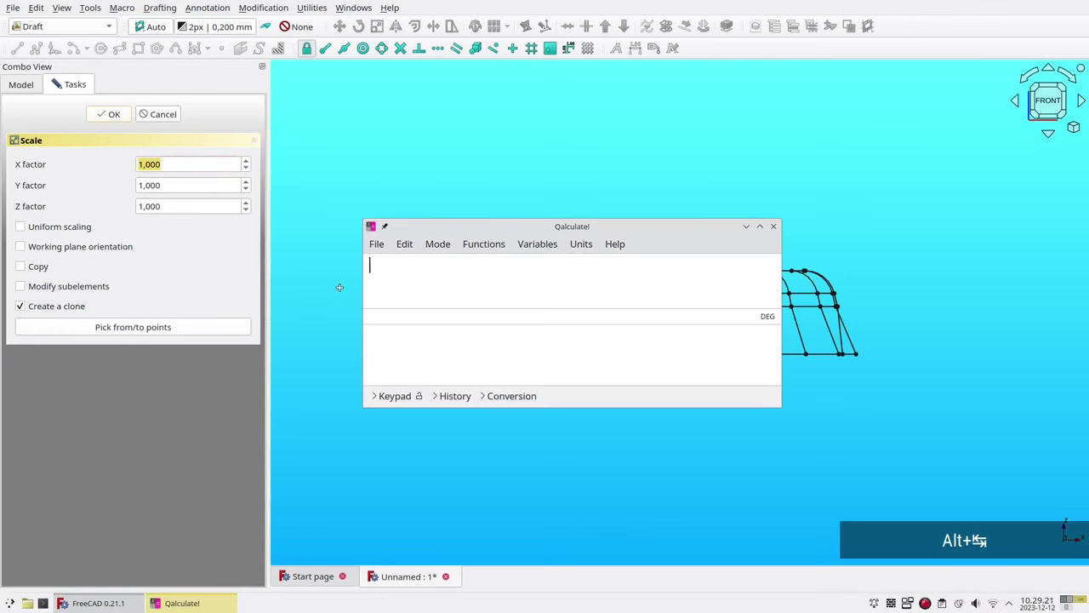
type("(30")
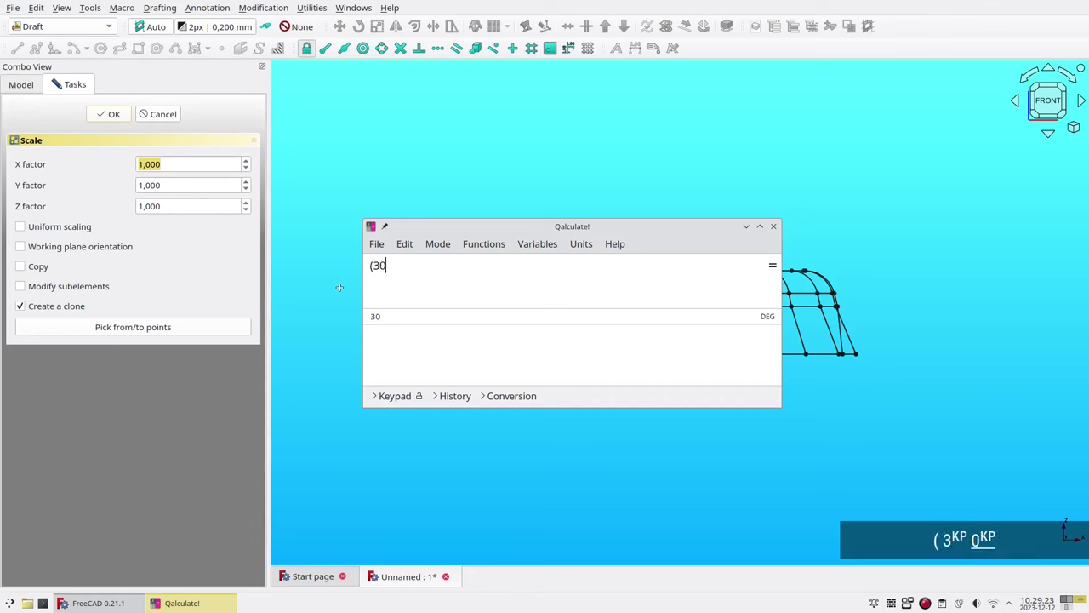
type("-")
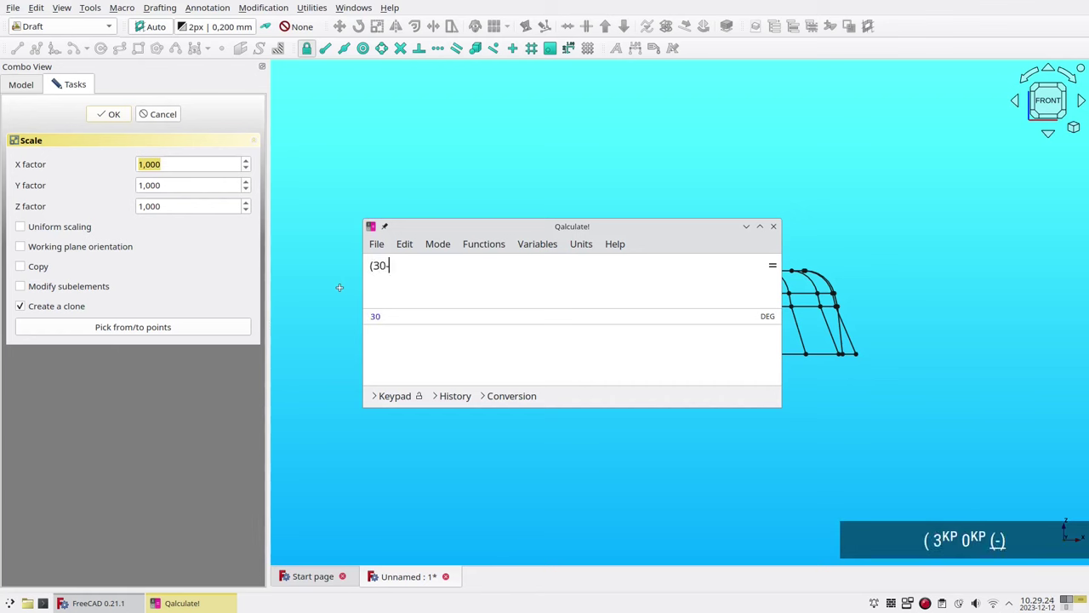
type("0.5*2)/30")
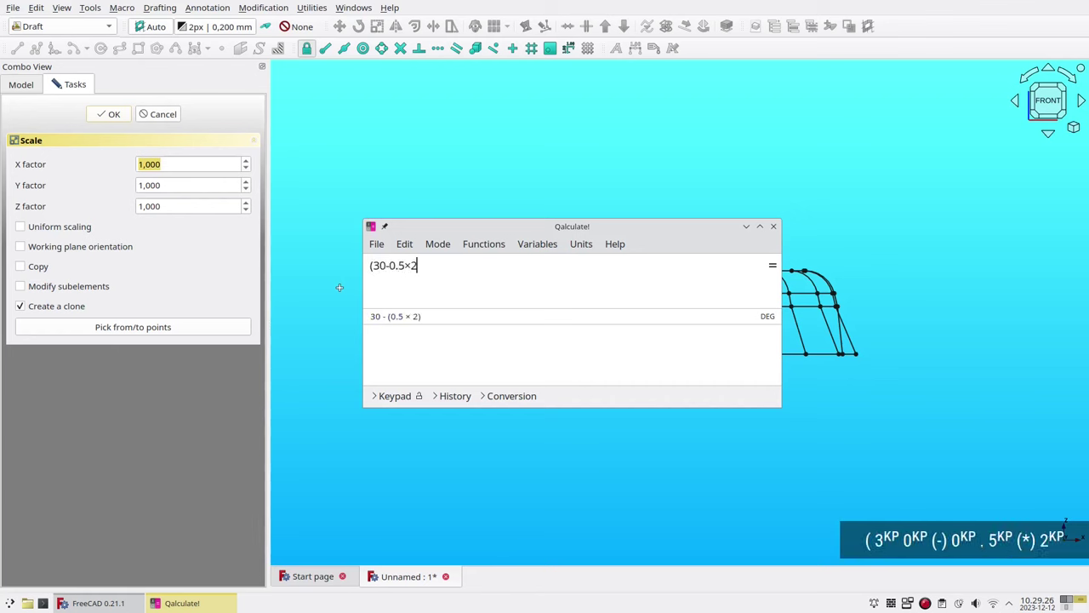
key("Return")
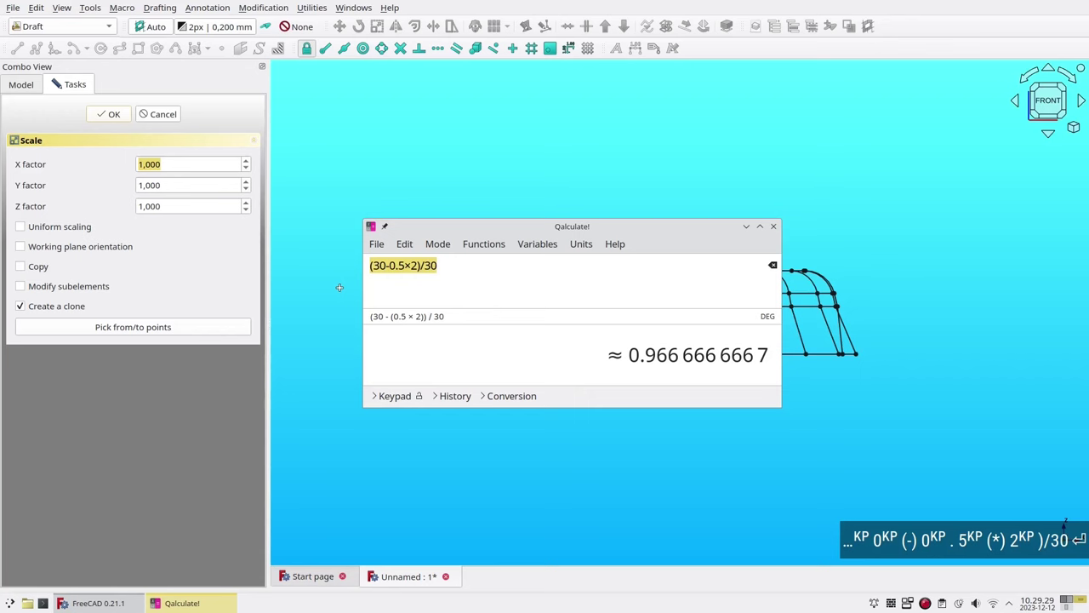
- Return to FreeCAD and set the X and Y scale factors to 0,967
left_click(171, 166)
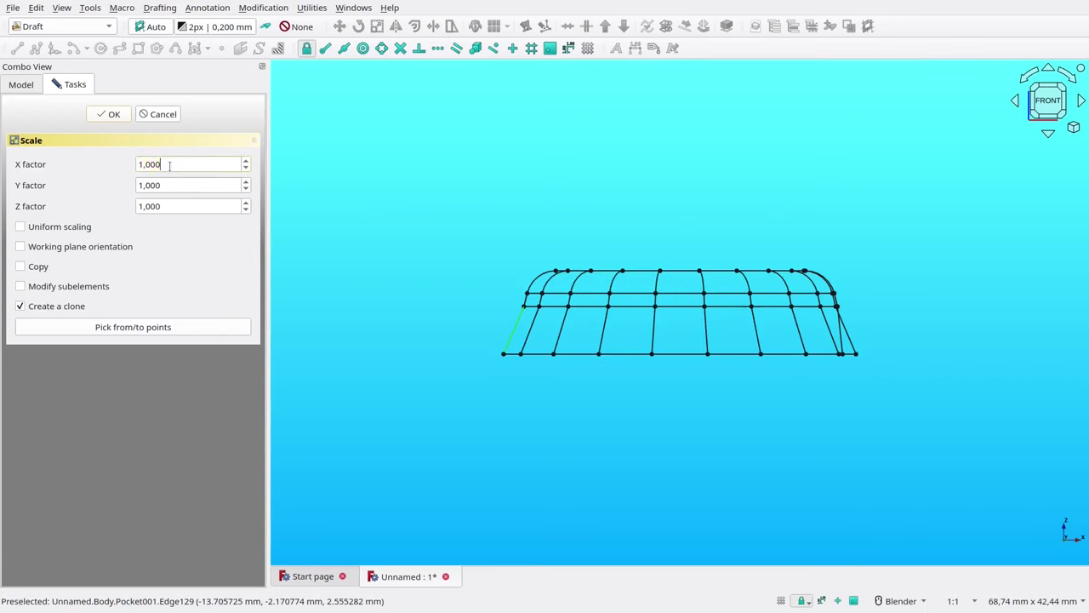
double_click(171, 167)
type("0,967")
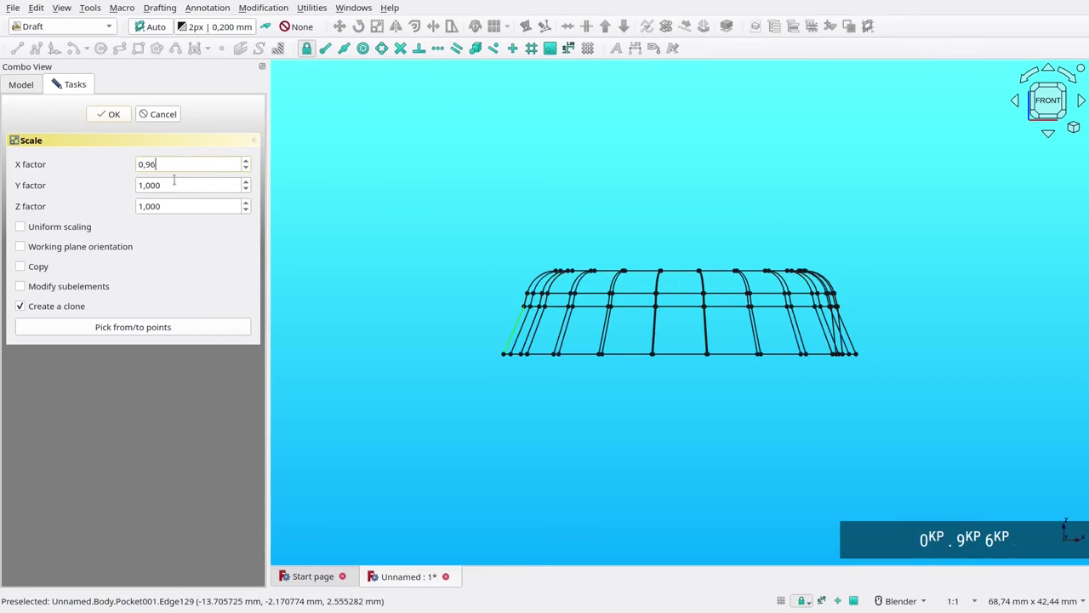
double_click(174, 182)
type("0,967")
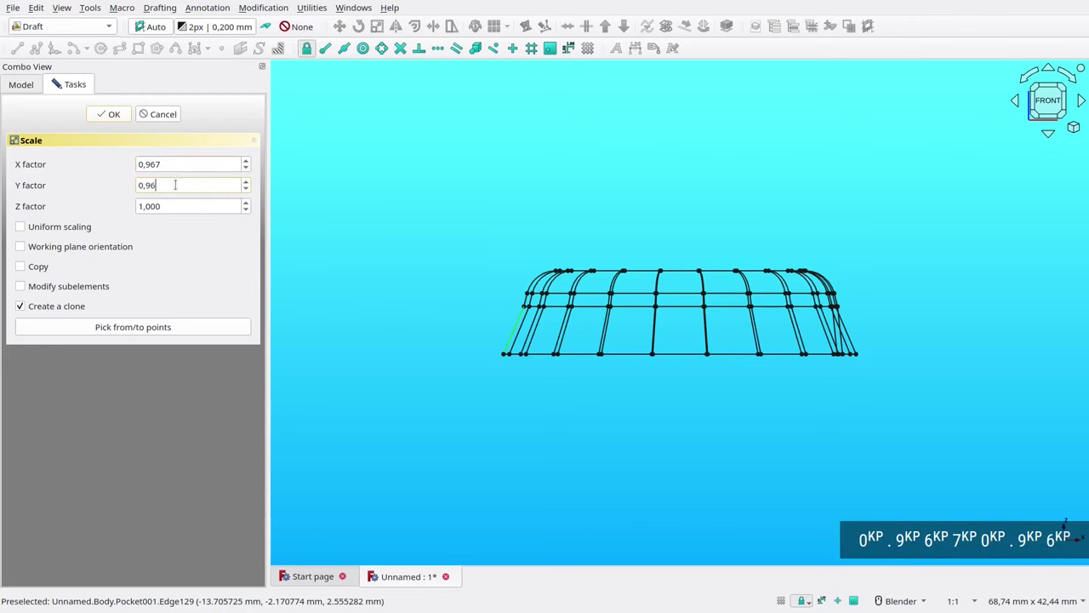
- Calculate the vertical scale factor for a 0.5 mm top as (7-0.5)/7 in Qalculate!
left_click(180, 204)
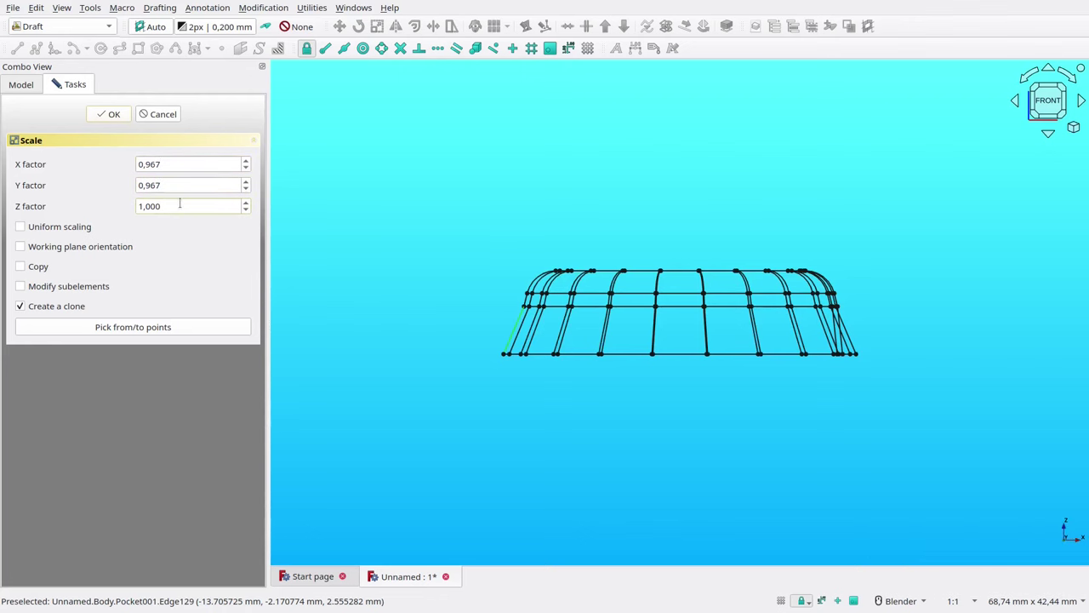
key("alt+equal")
key("alt+Escape")
type("(")
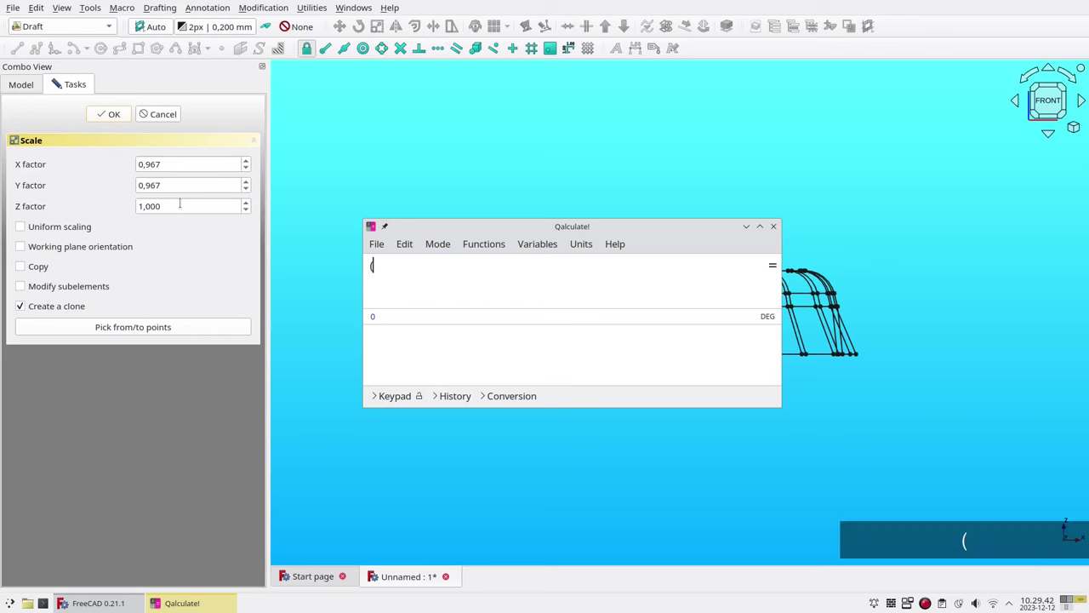
type("7-0.5")
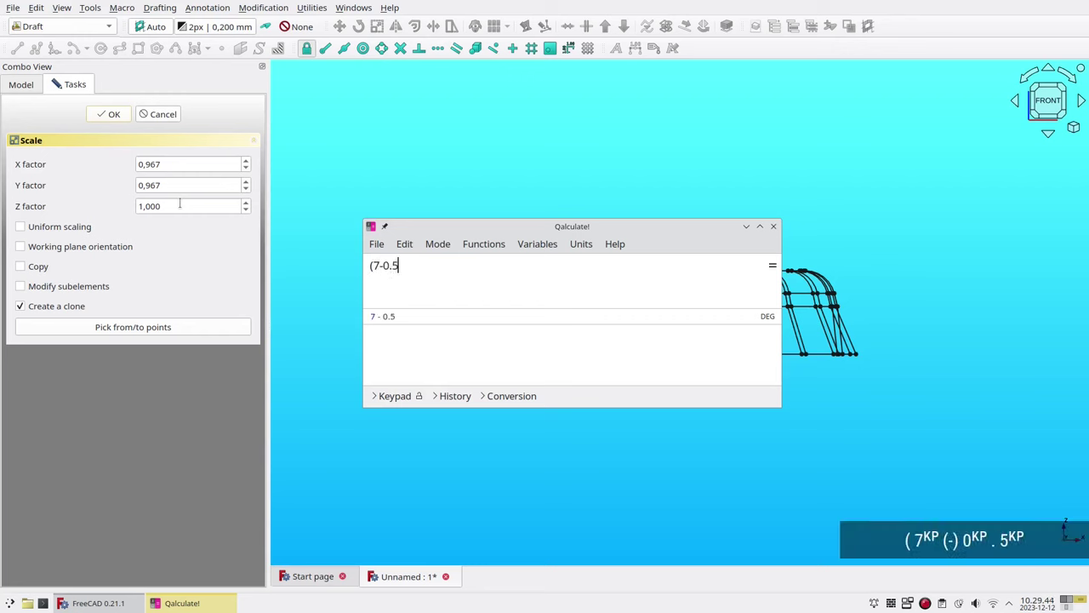
type(")/7")
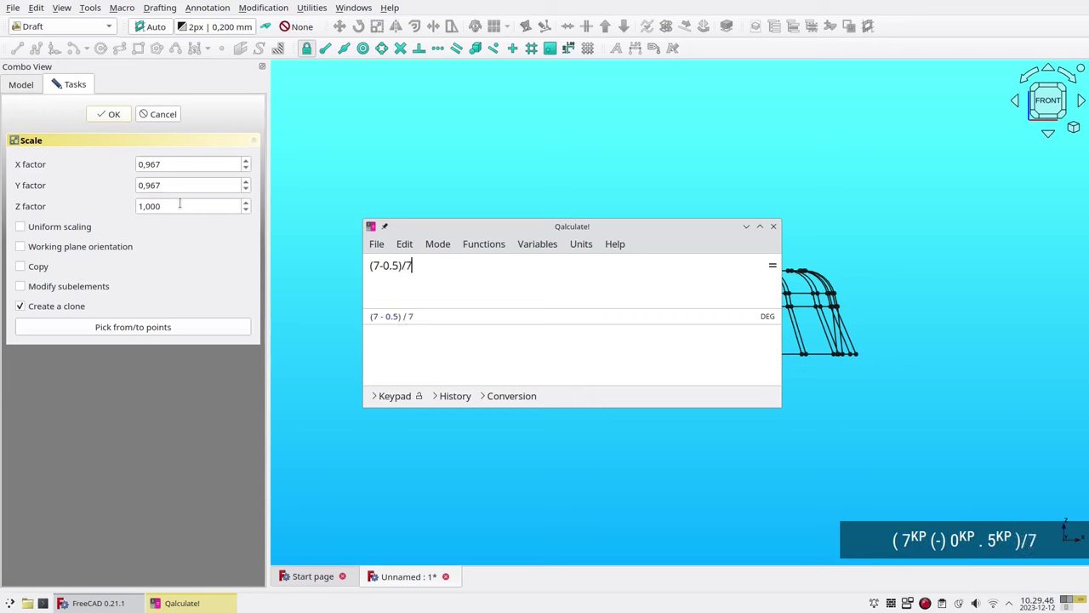
key("Return")
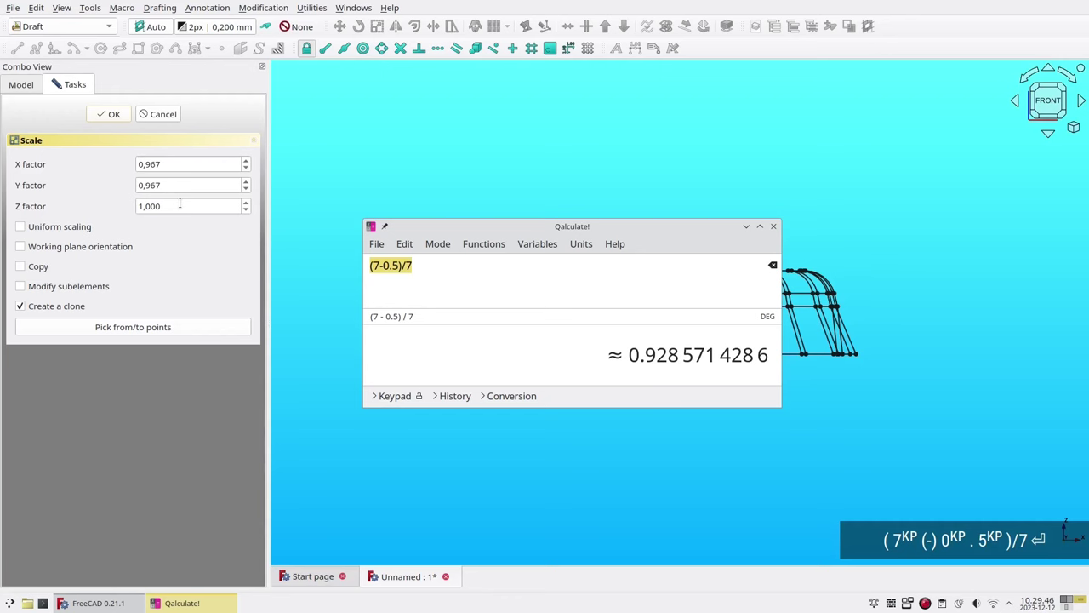
- Back in FreeCAD, set the Z scale factor to 0,928 and create the scaled clone of the cap
left_click(180, 205)
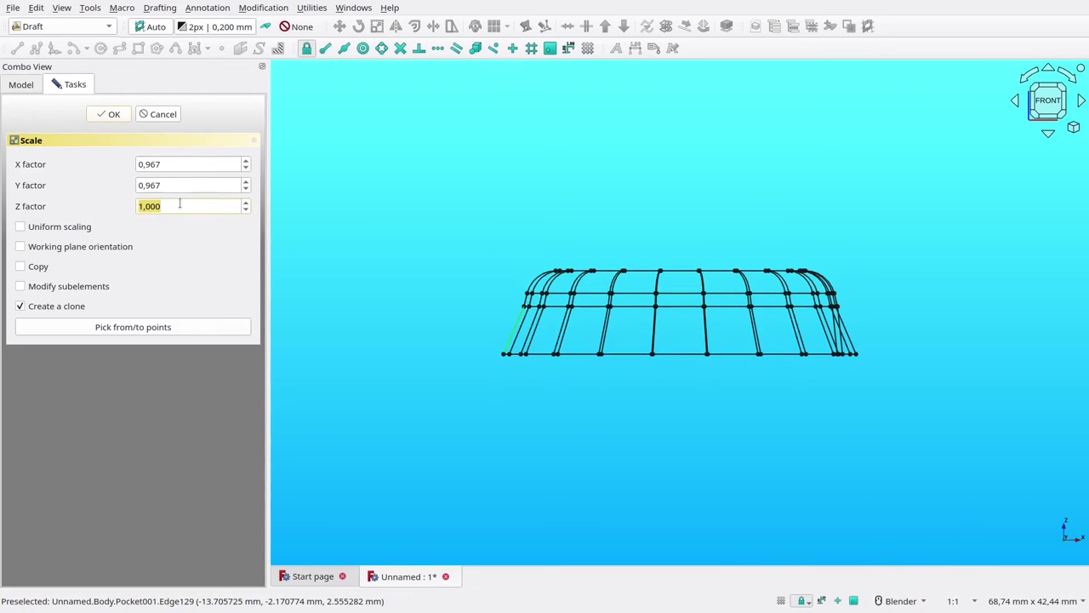
type("0,928")
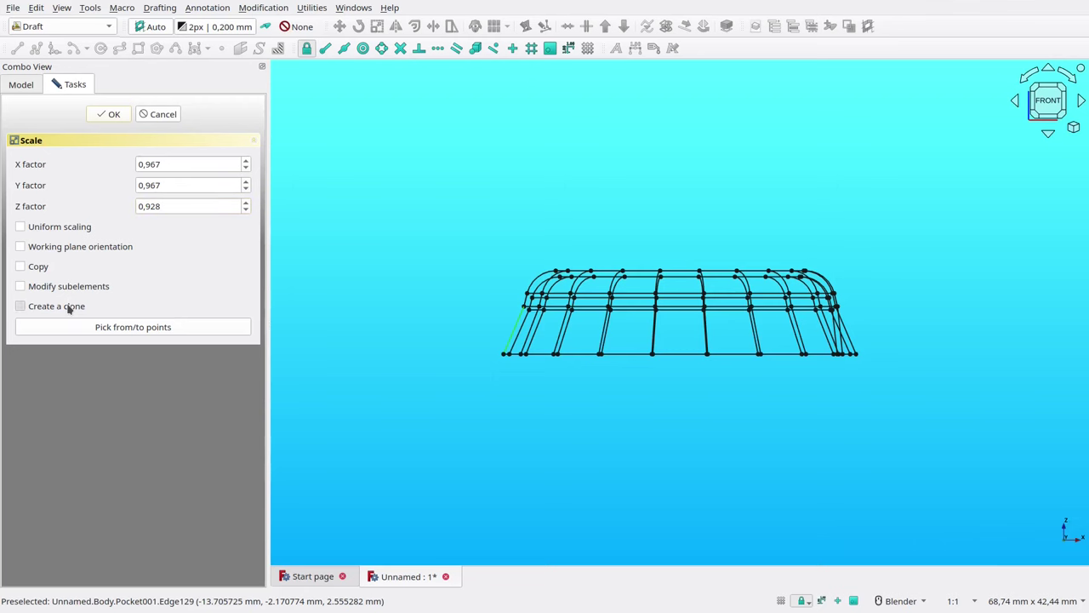
left_click(111, 114)
- Deselect the scaled clone and show both cap solids shaded again, seen from below
left_click(23, 116)
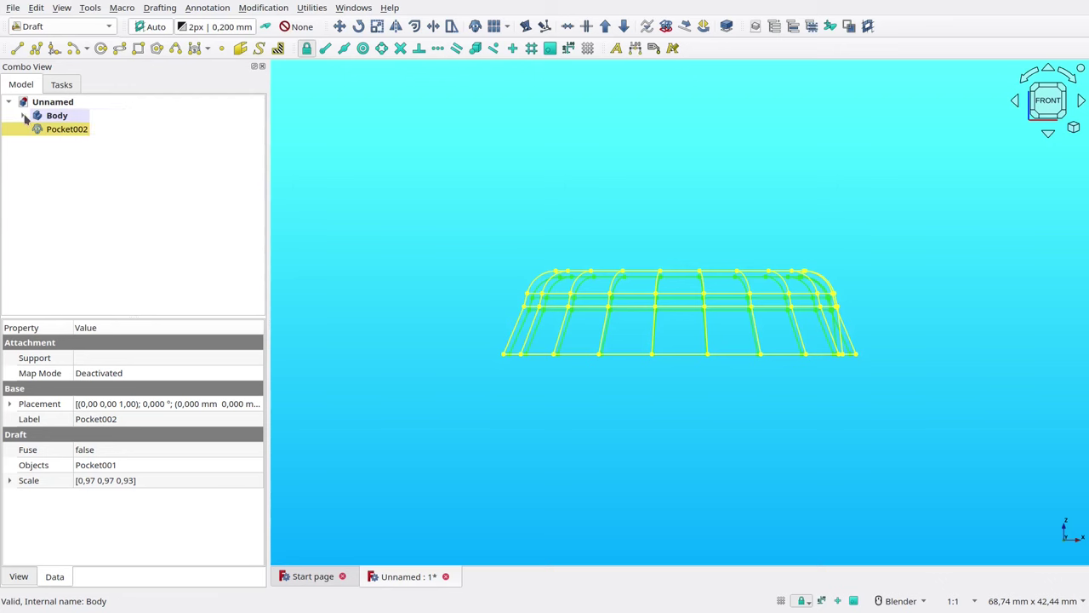
left_click(393, 269)
middle_click_drag(417, 374, 430, 326)
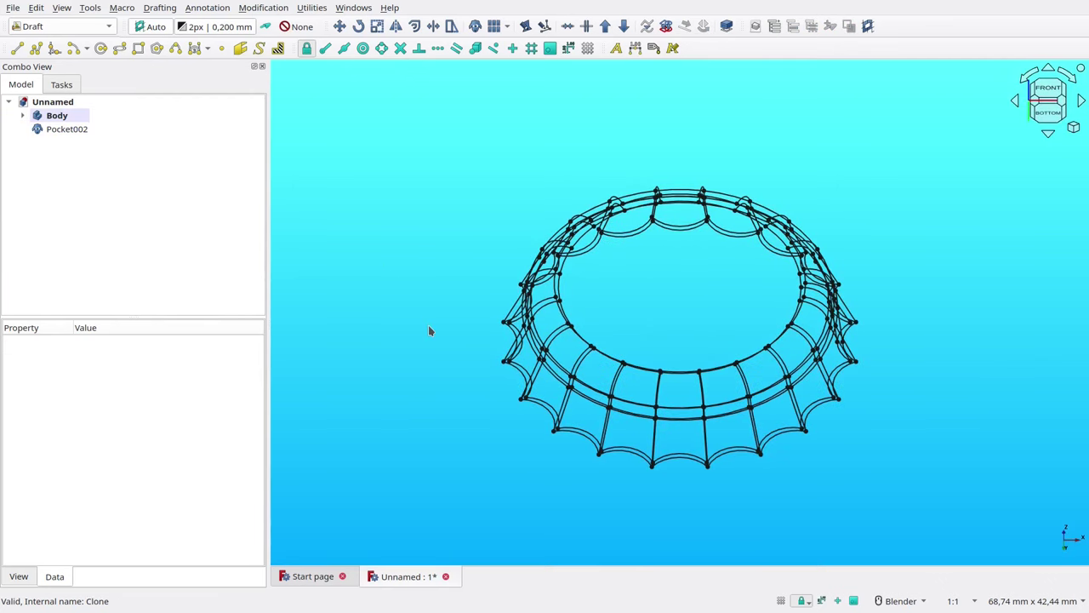
key("v")
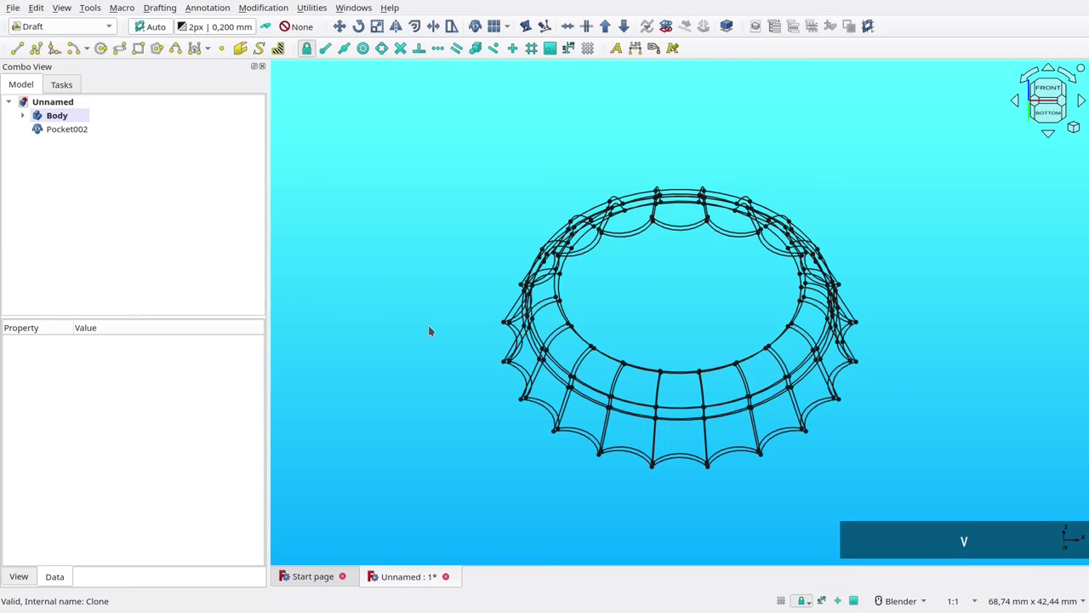
key("1")
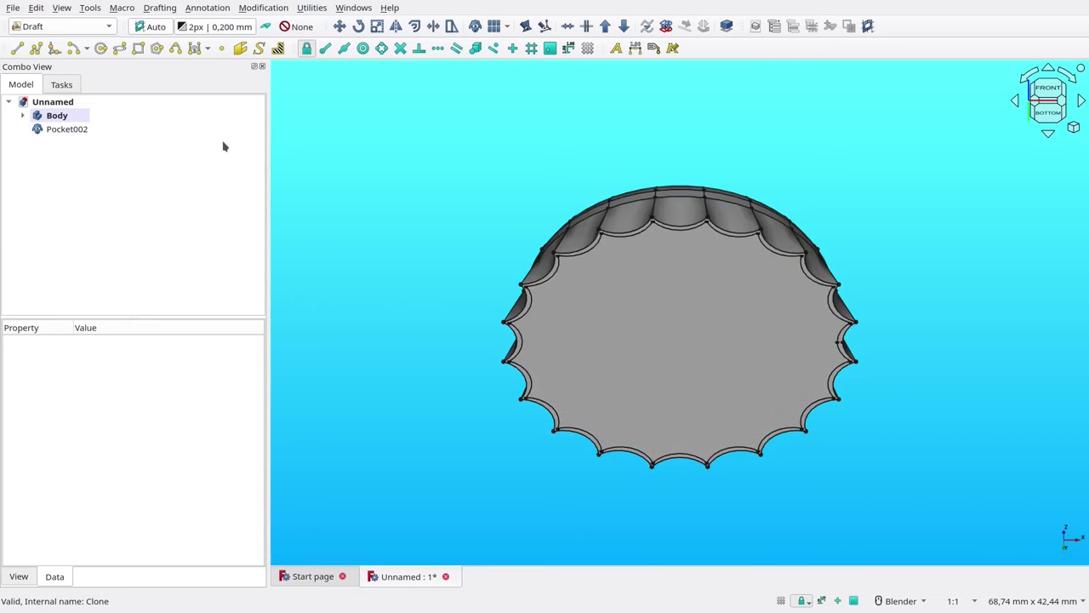
- Switch to the Part workbench and cut the scaled clone Pocket002 from Body to hollow the cap
left_click(70, 28)
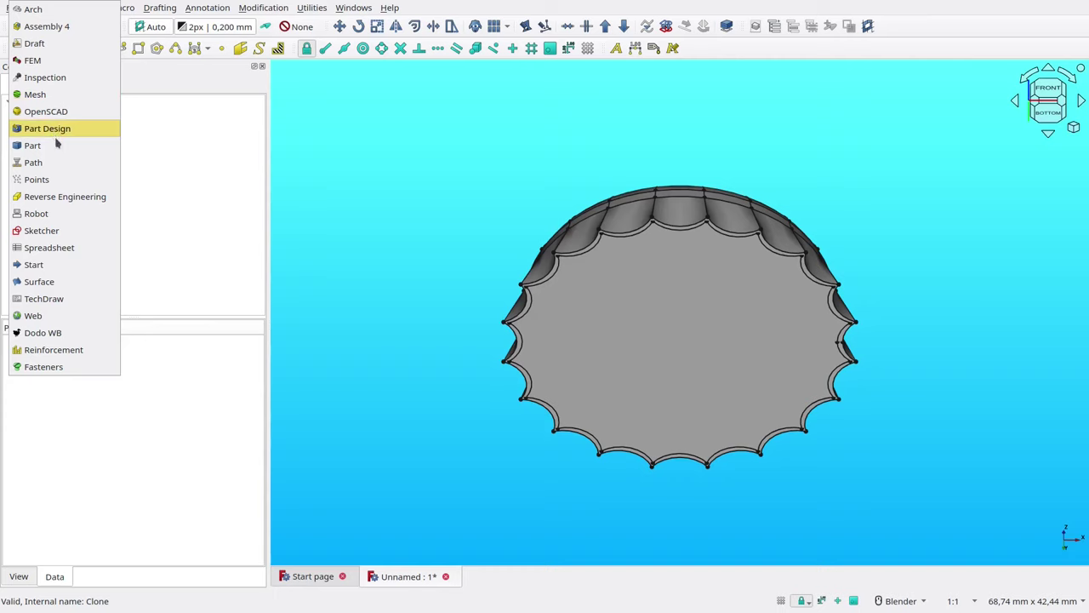
left_click(56, 145)
left_click(56, 115)
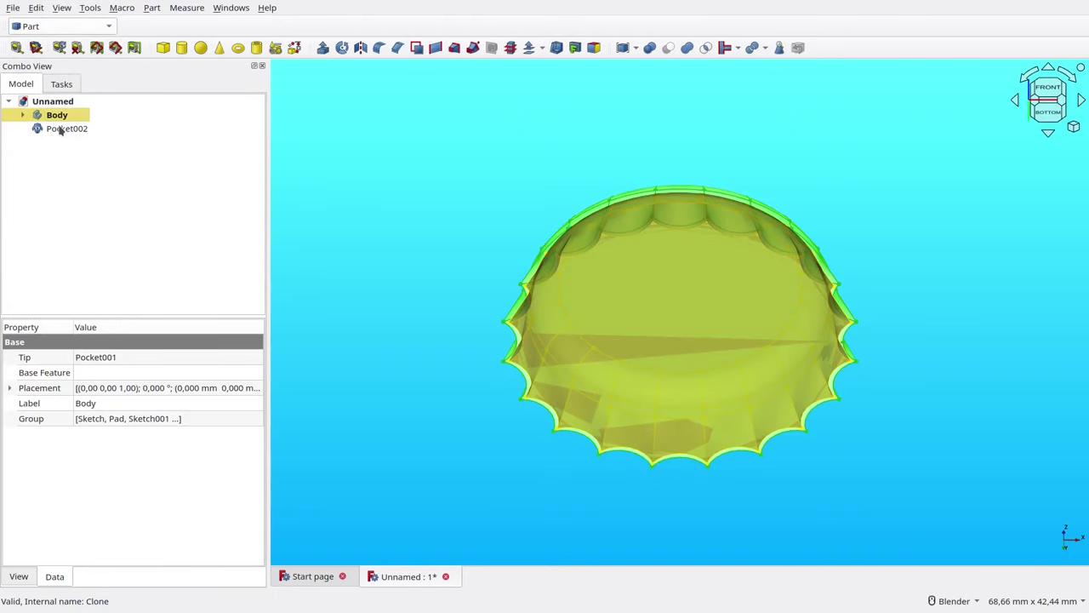
left_click(60, 129, "ctrl")
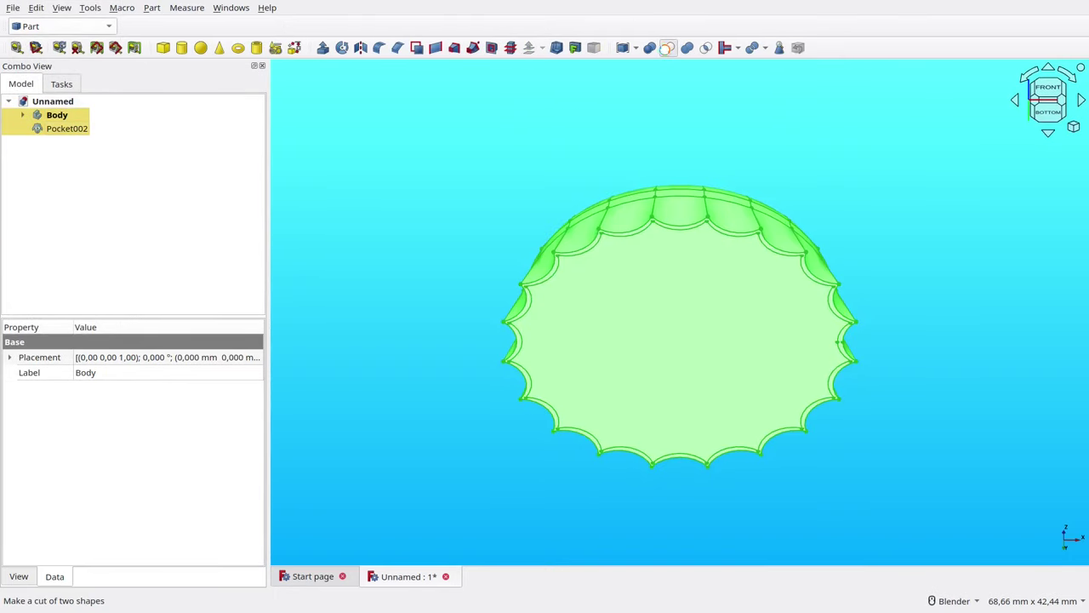
left_click(667, 48)
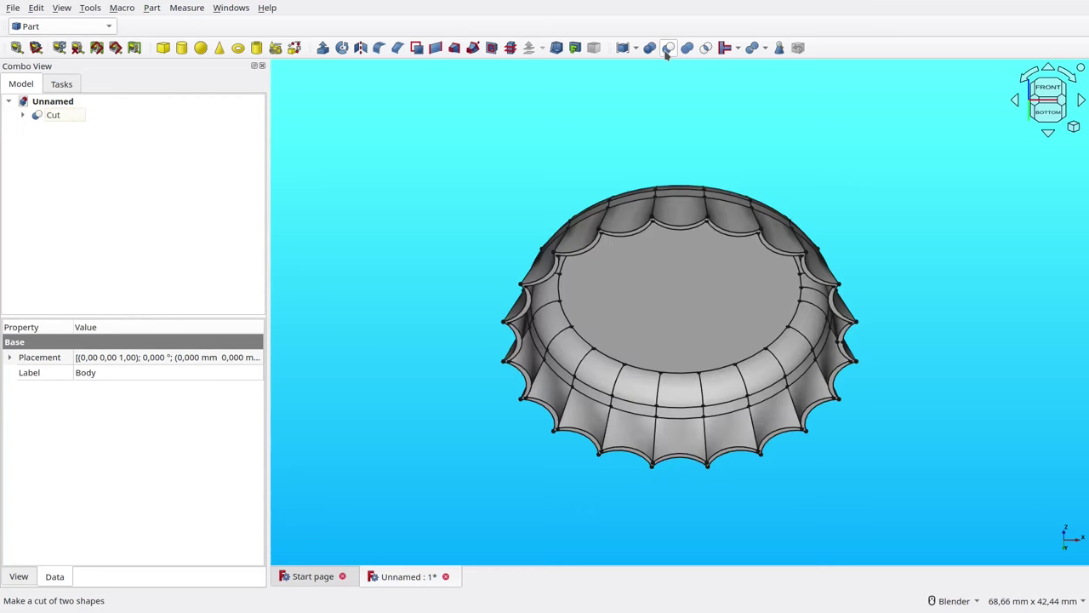
middle_click_drag(440, 214, 509, 174)
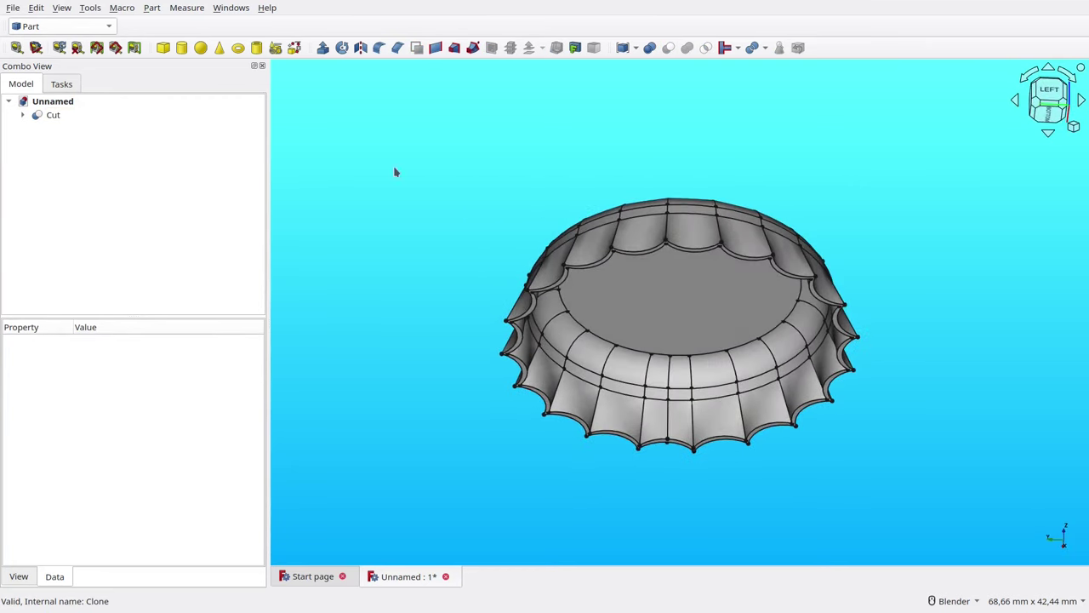
- Open the appearance settings of the hollowed cap and assign it the Aluminium material
right_click(54, 116)
left_click(117, 245)
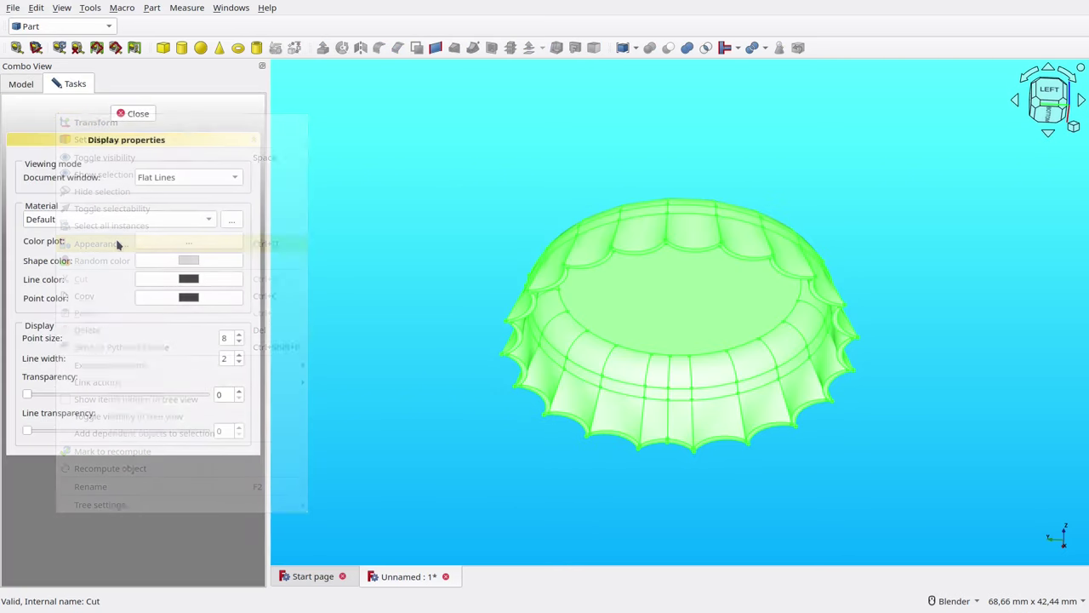
left_click(124, 223)
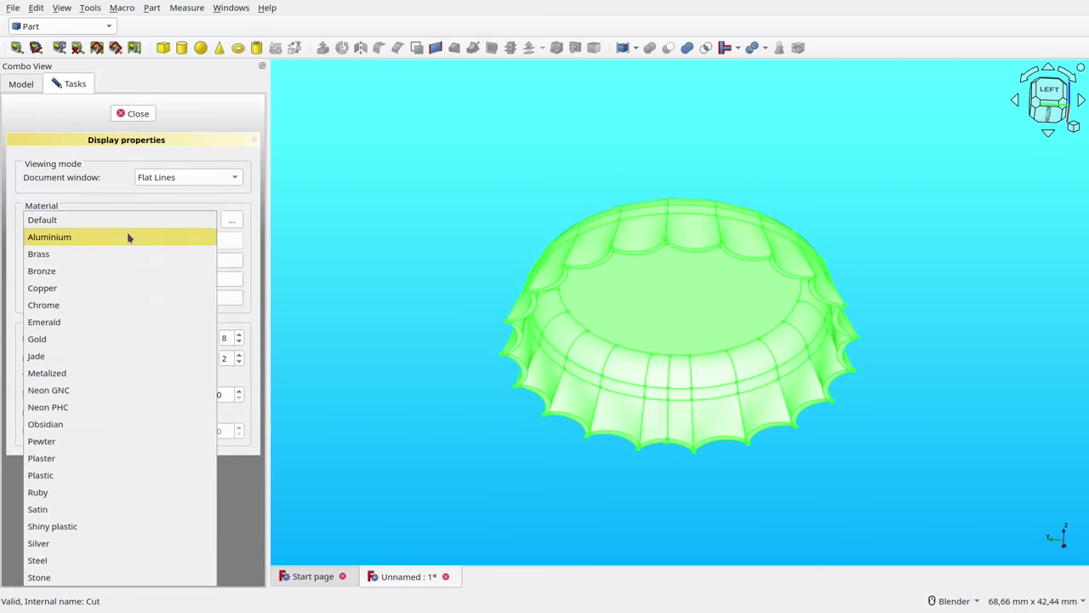
left_click(129, 237)
- Set the hollowed cap's shape color to red and close its display properties
left_click(173, 261)
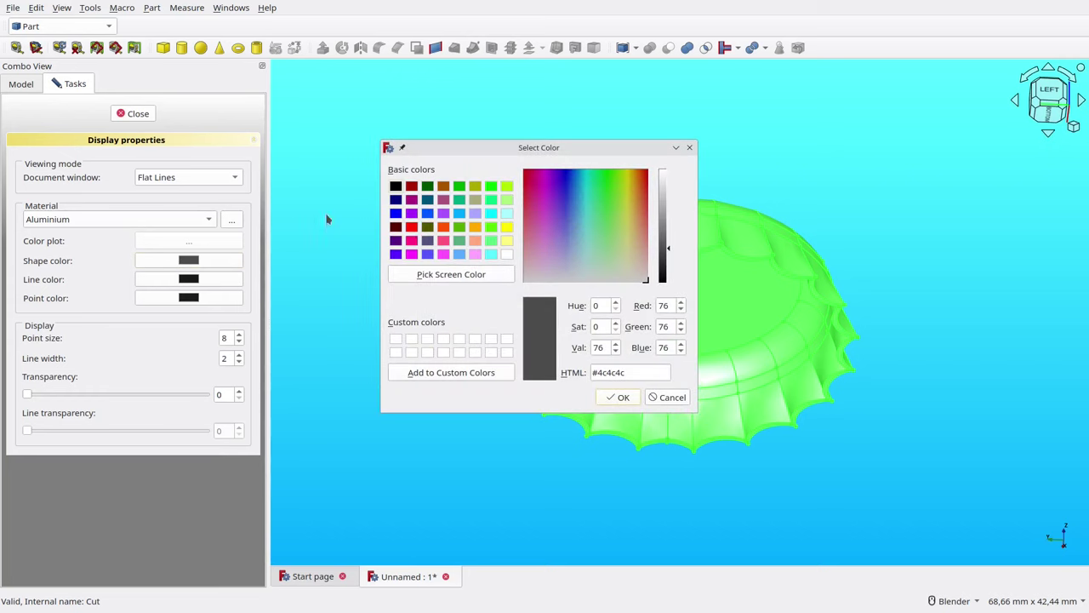
left_click(411, 226)
left_click(619, 398)
left_click(426, 300)
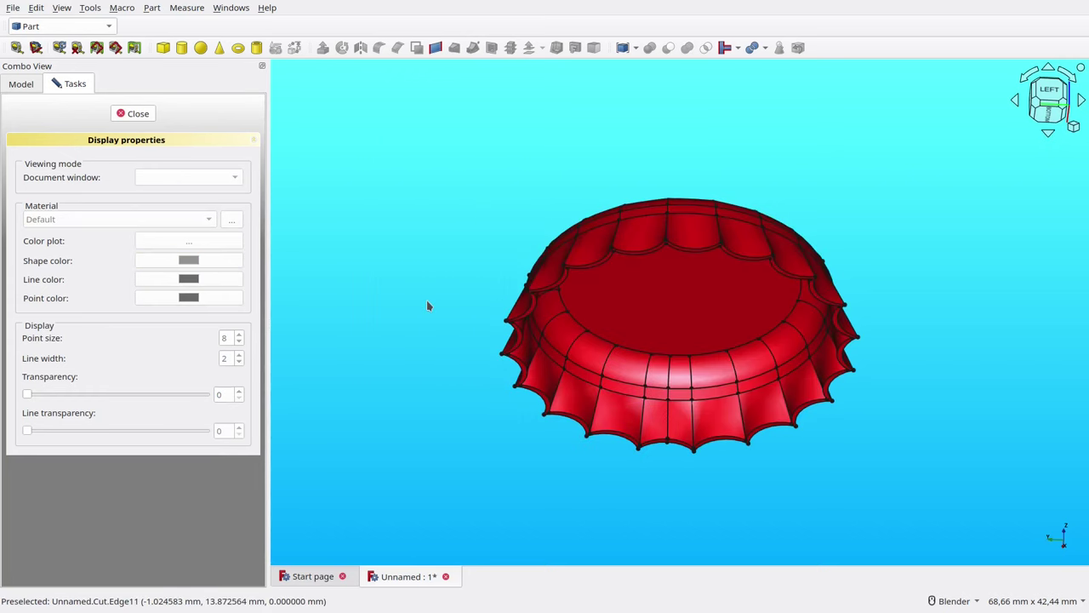
mouse_move(427, 300)
middle_mouse_down()
mouse_move(482, 298)
mouse_move(402, 329)
mouse_move(505, 275)
mouse_move(372, 318)
mouse_move(440, 288)
middle_mouse_up()
middle_click_drag(329, 313, 479, 282)
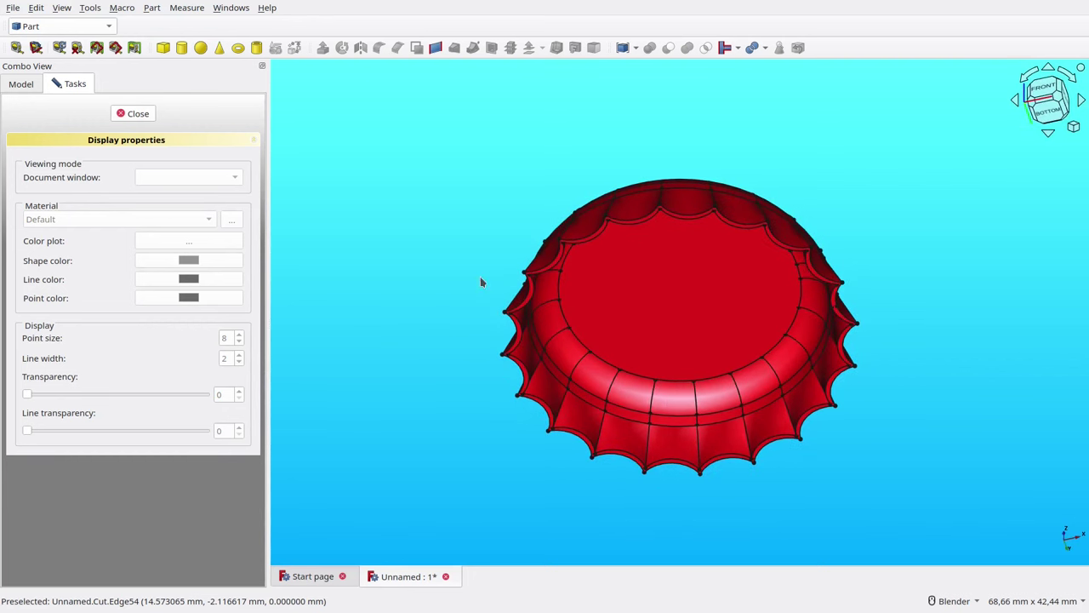
left_click(133, 113)
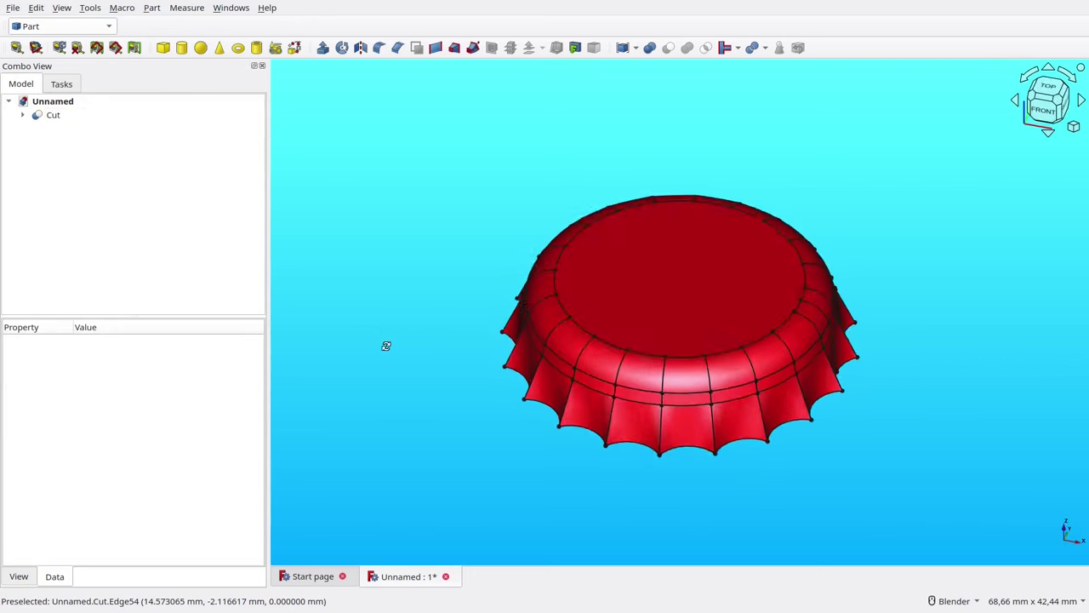